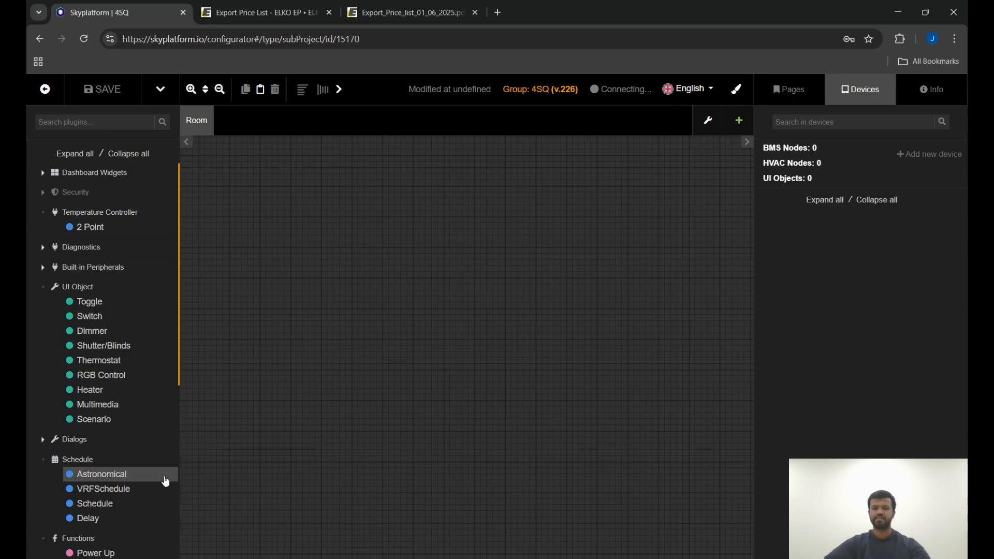
left_click(376, 37)
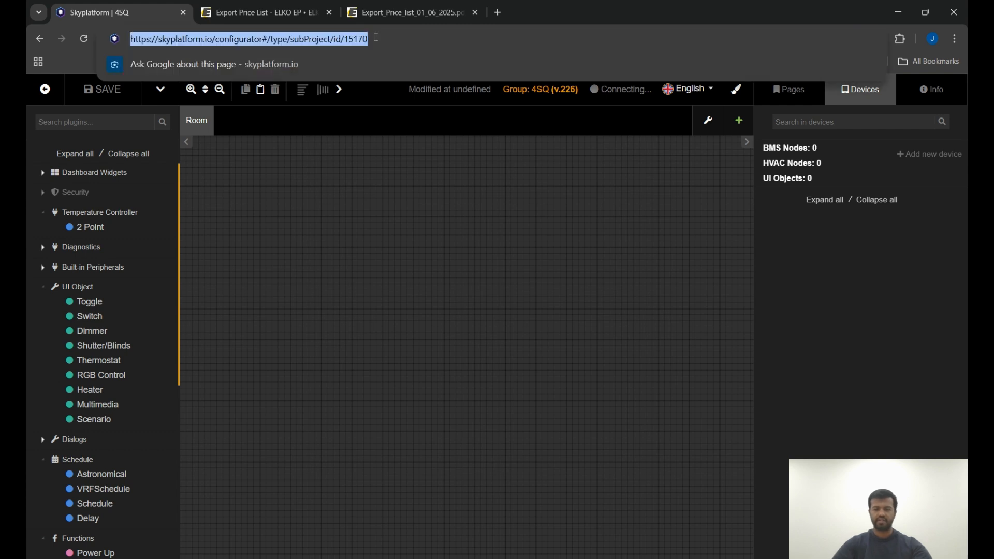
left_click(431, 192)
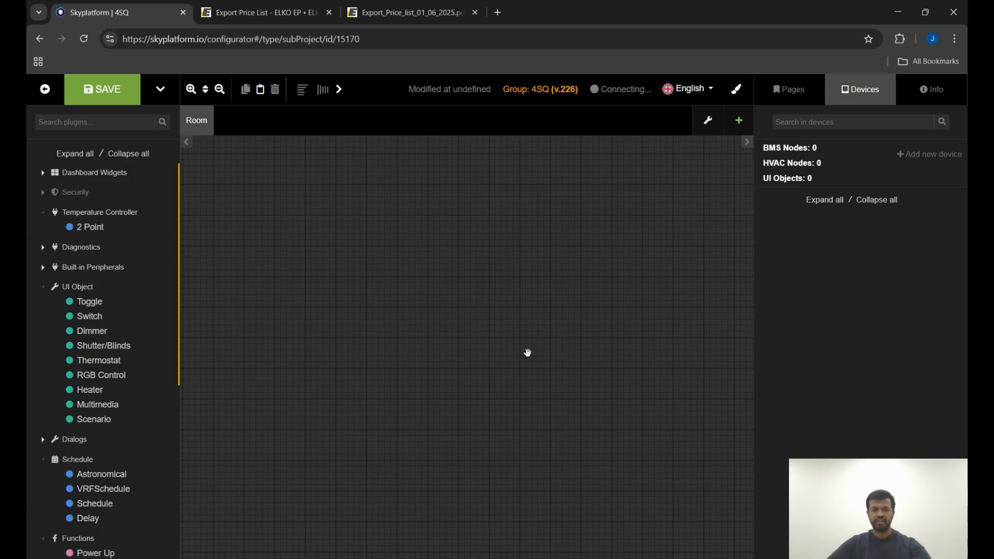
Insert a new Inels RF Plugin device into the project.
left_click(928, 156)
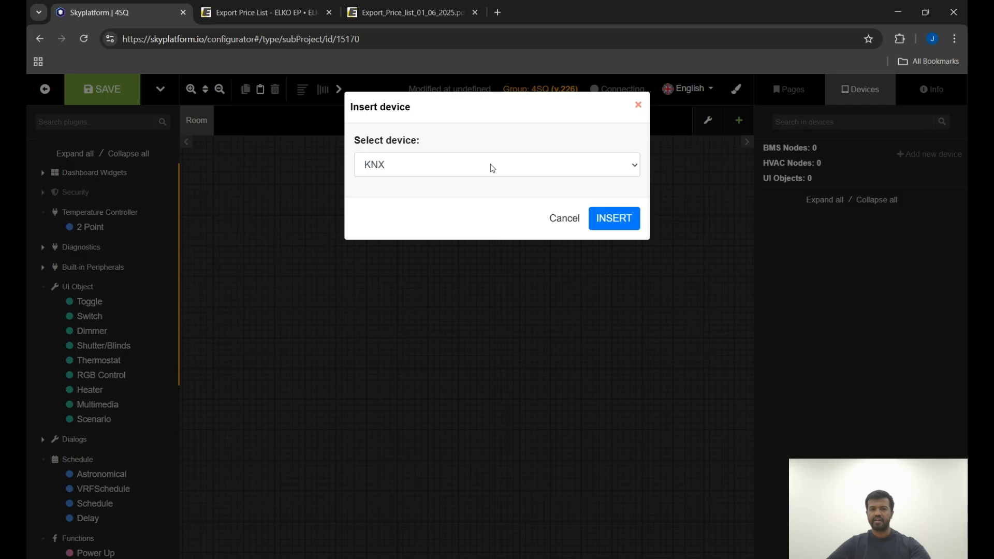
left_click(486, 304)
left_click(612, 218)
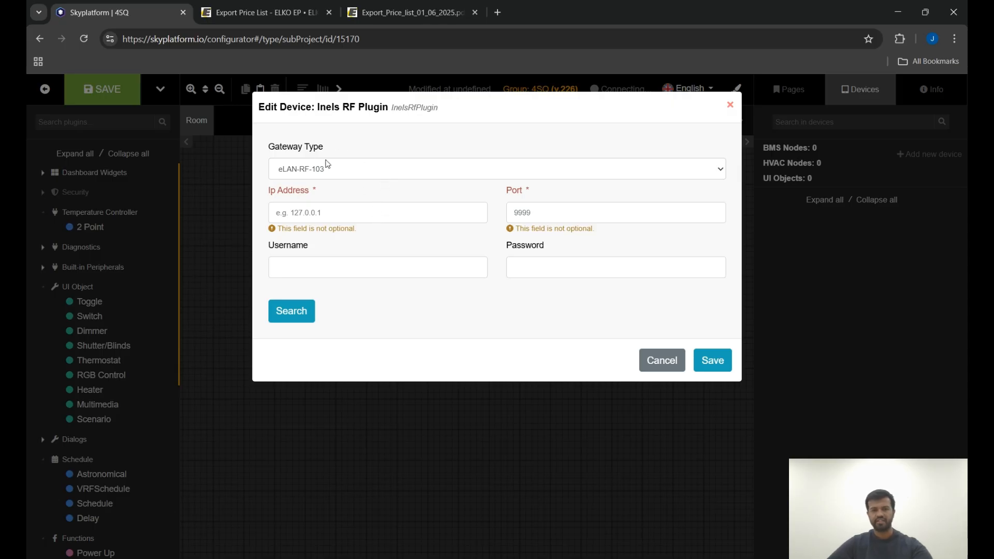
Set the gateway's IP address to 10.10.125.68 and its port to 9999.
left_click(305, 316)
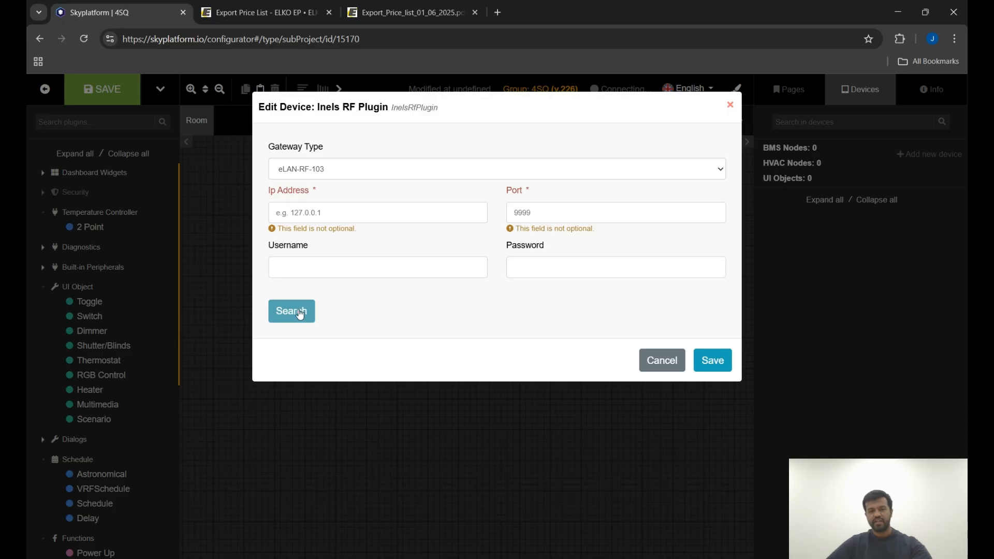
left_click(318, 213)
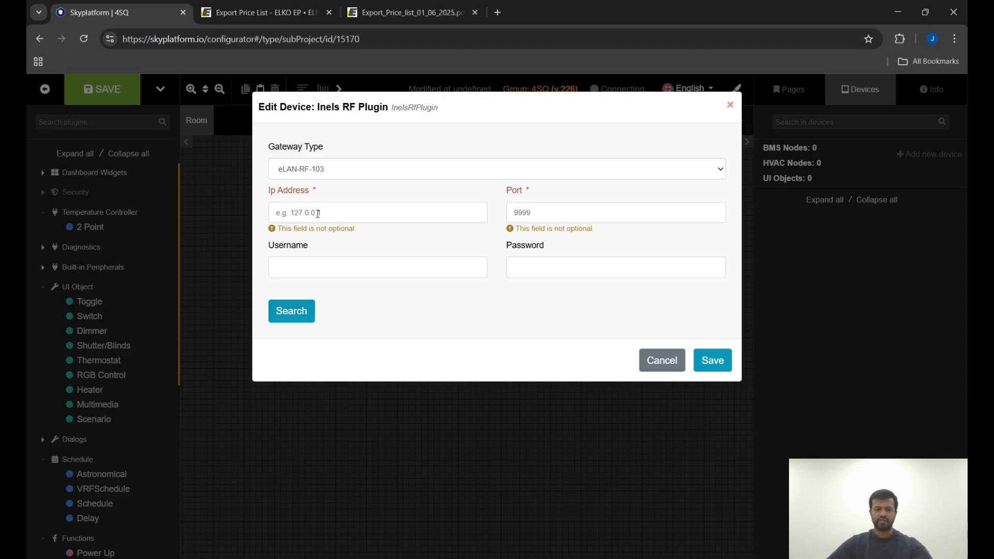
type("10")
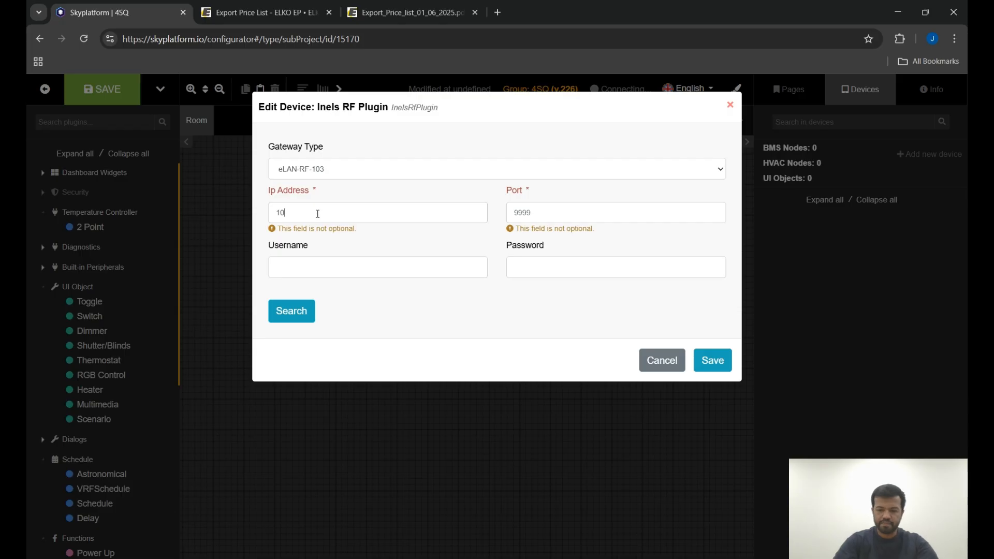
type(".10.12")
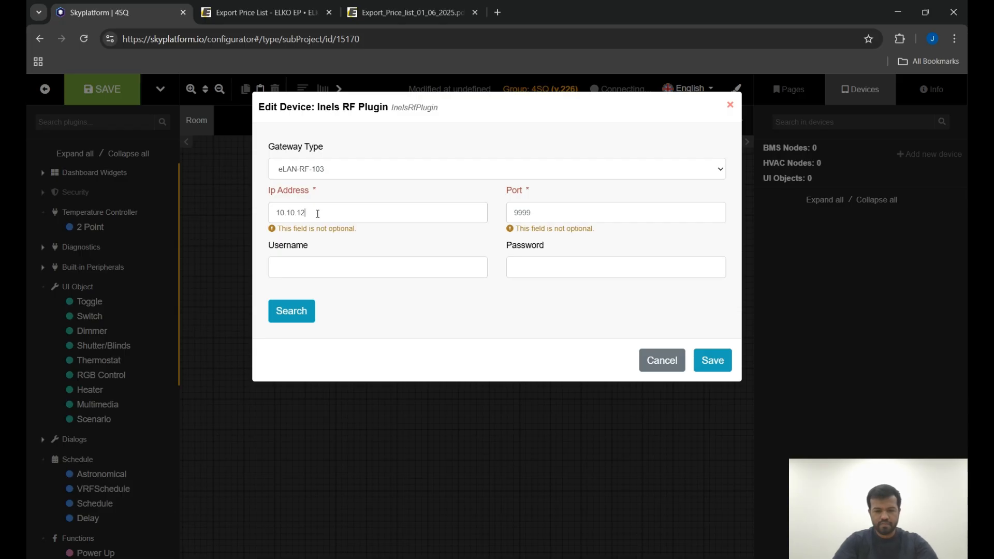
type("5.68")
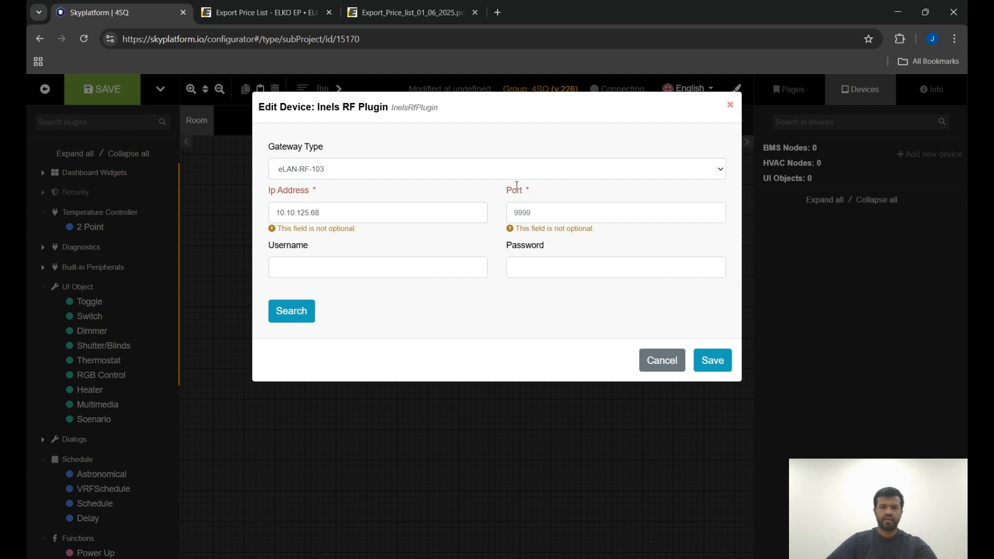
left_click(528, 214)
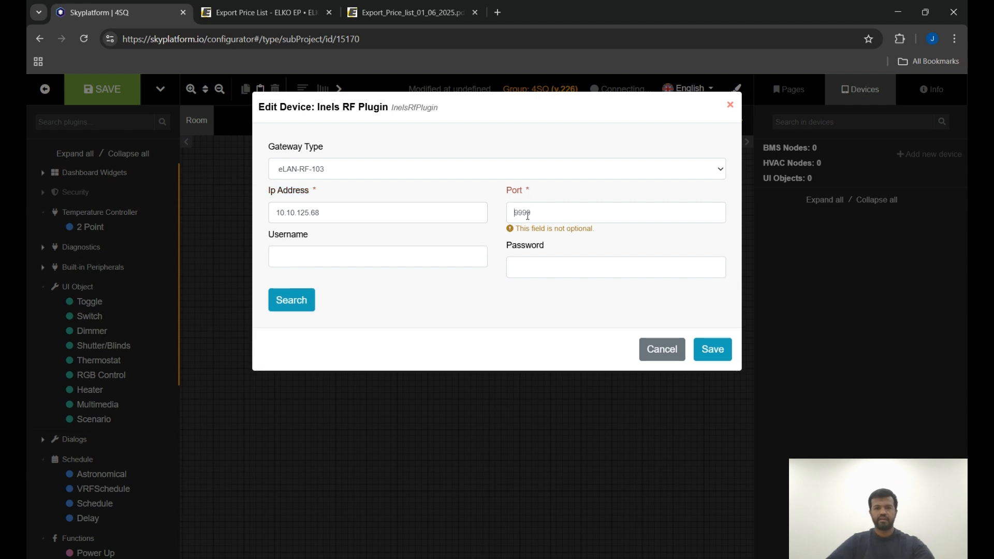
type("0")
key("BackSpace")
type("9999")
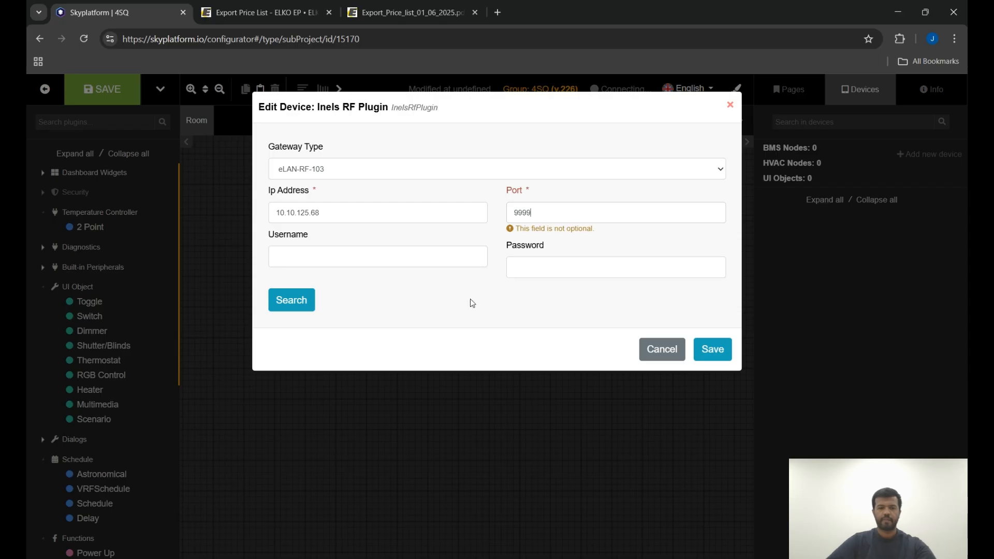
Enter the gateway username admin and the account password, then save the device.
left_click(448, 253)
type("admin")
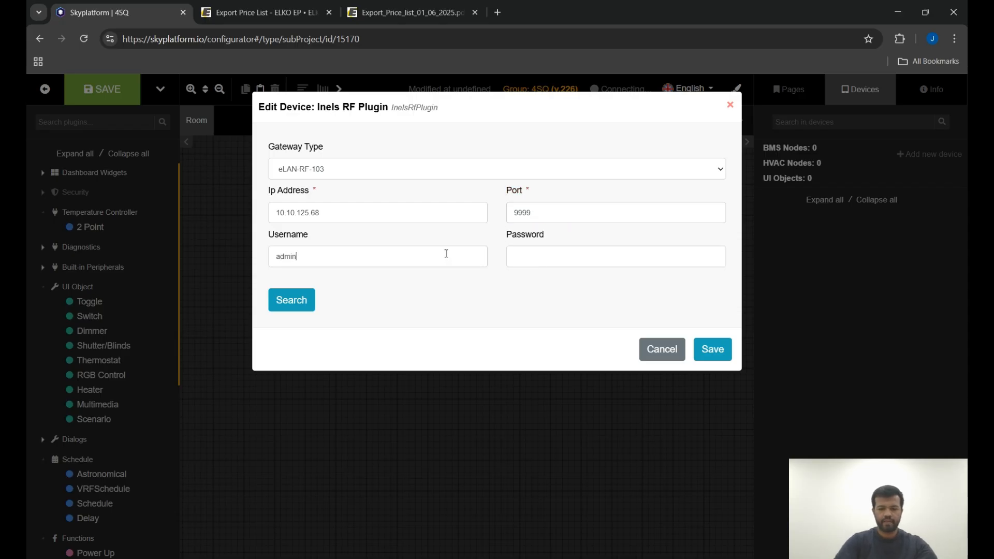
type("••••••")
left_click(710, 354)
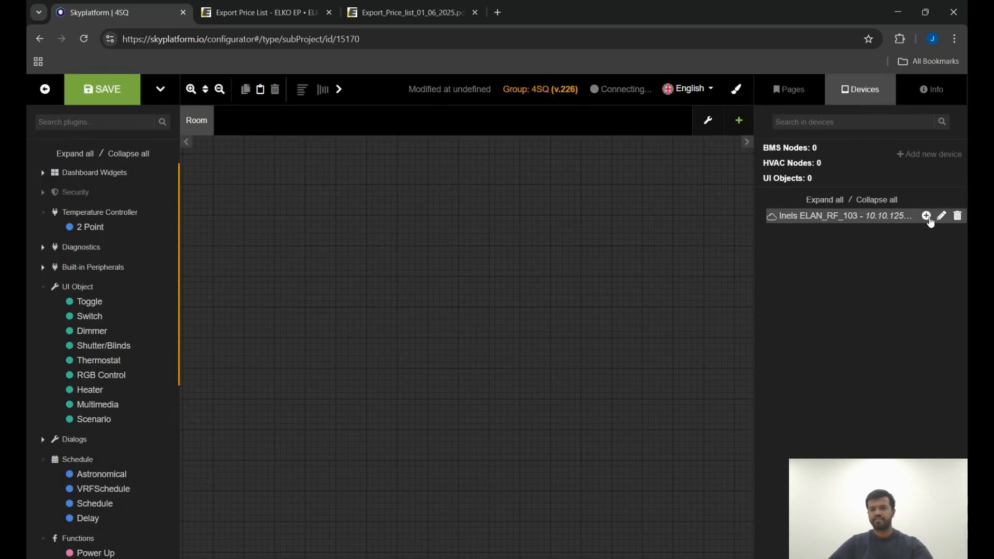
Add an RFDEL_71 address under the gateway with device address 0516EF.
left_click(926, 217)
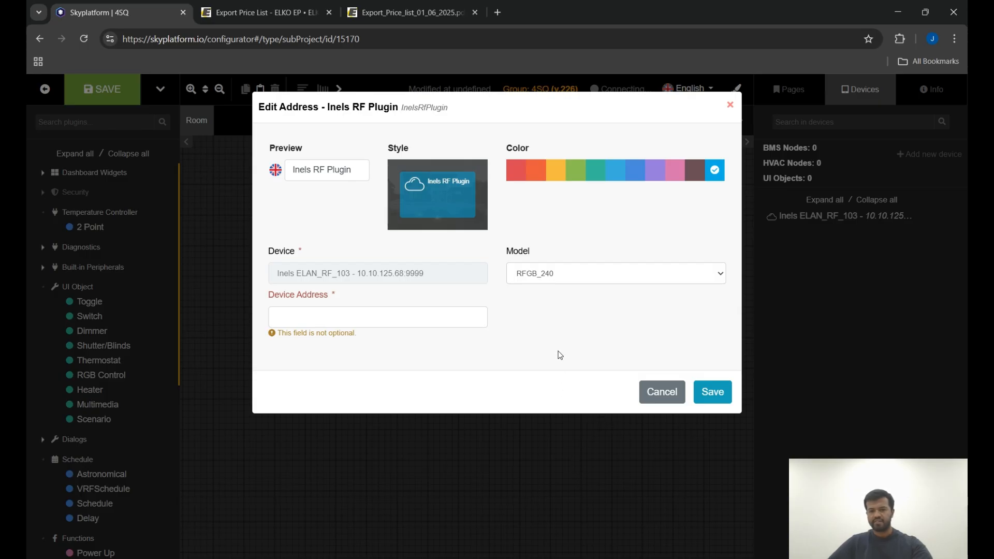
left_click(373, 320)
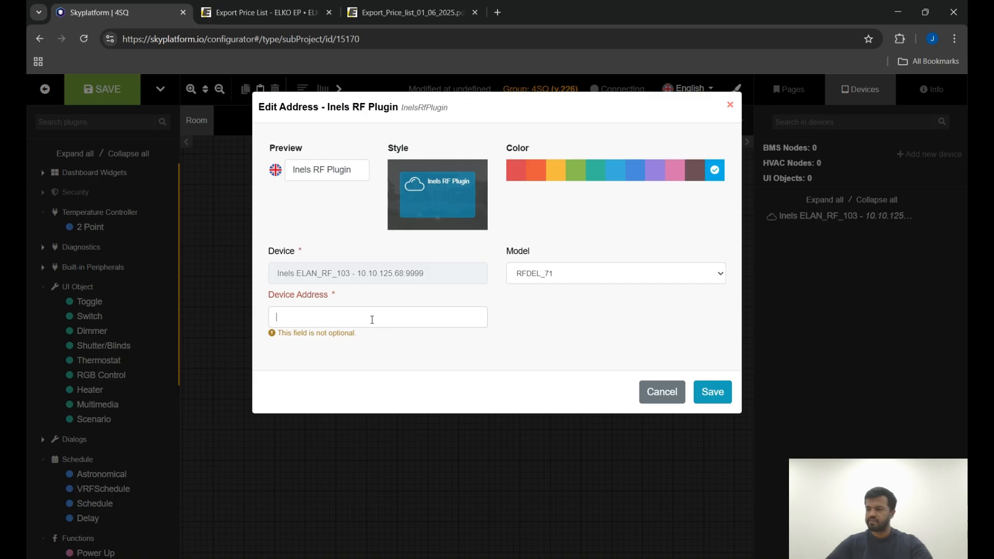
type("0516")
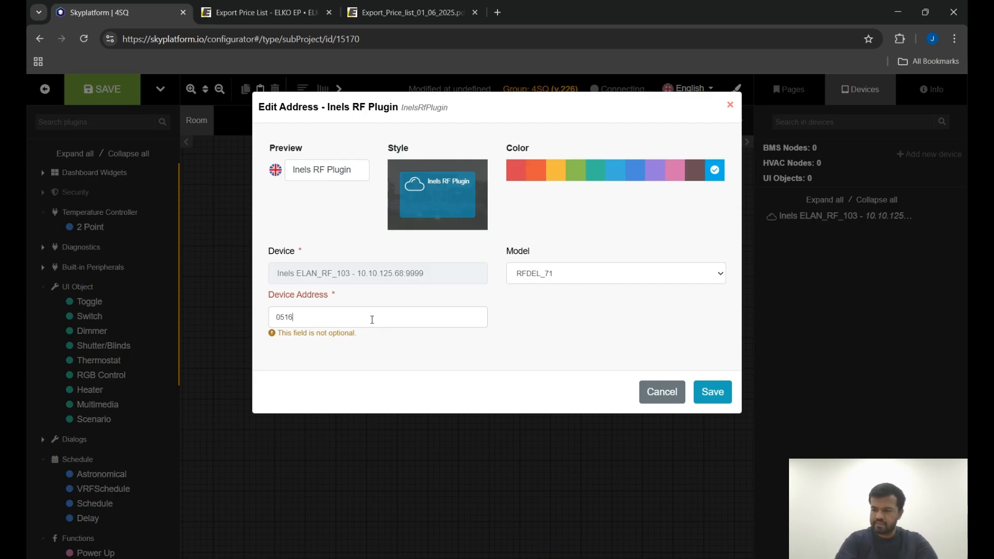
type("EF")
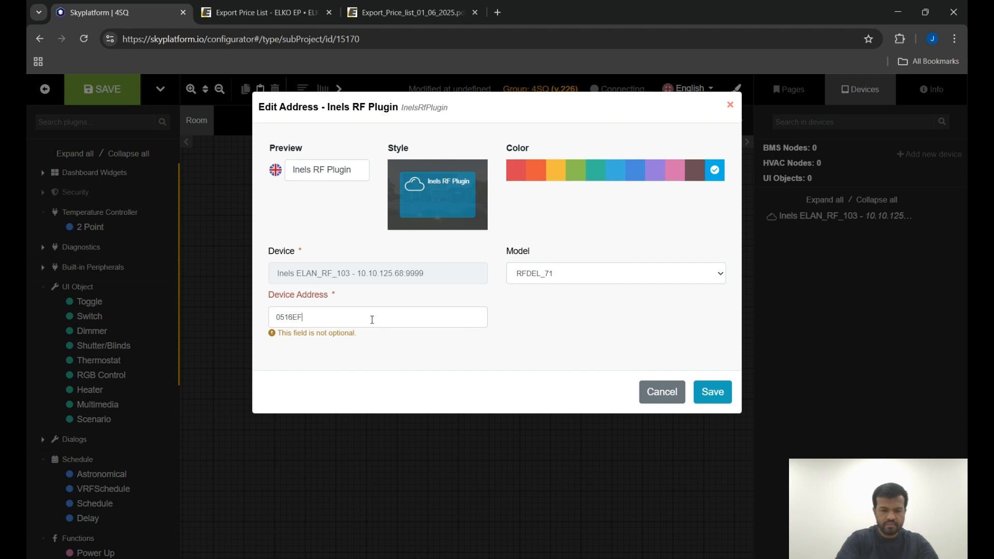
left_click(713, 392)
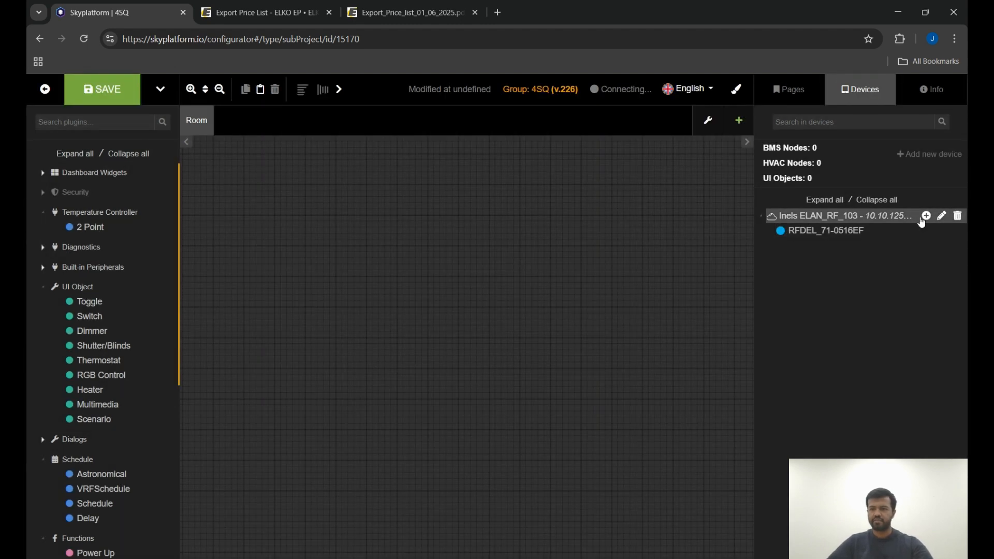
Add an RFSAI_62B address under the gateway with device address 04F77E, copying the address text.
left_click(930, 216)
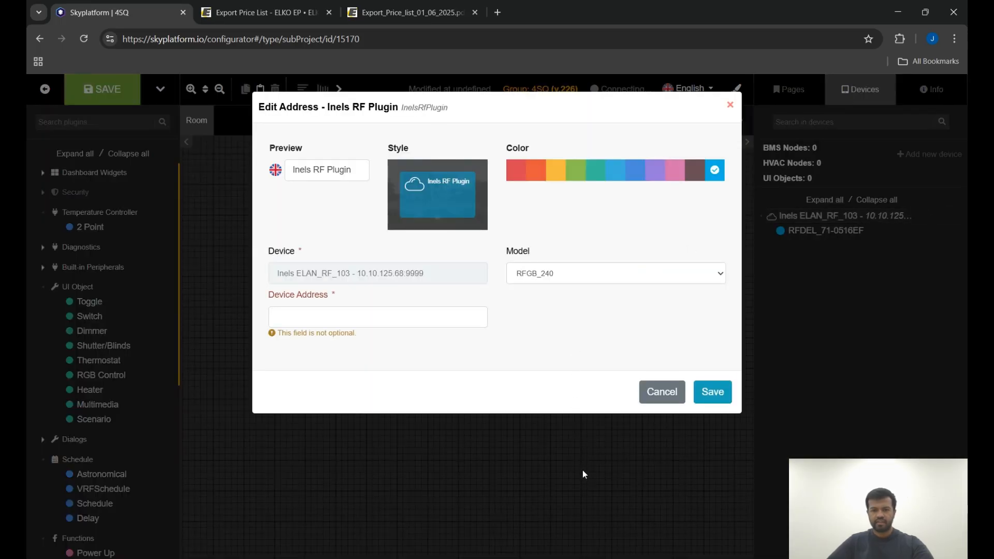
left_click(440, 319)
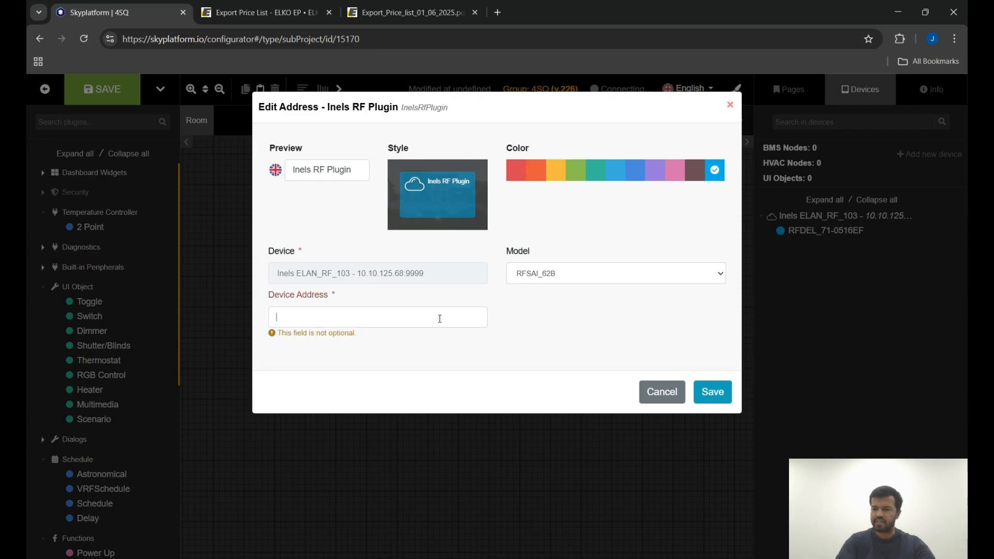
type("04F")
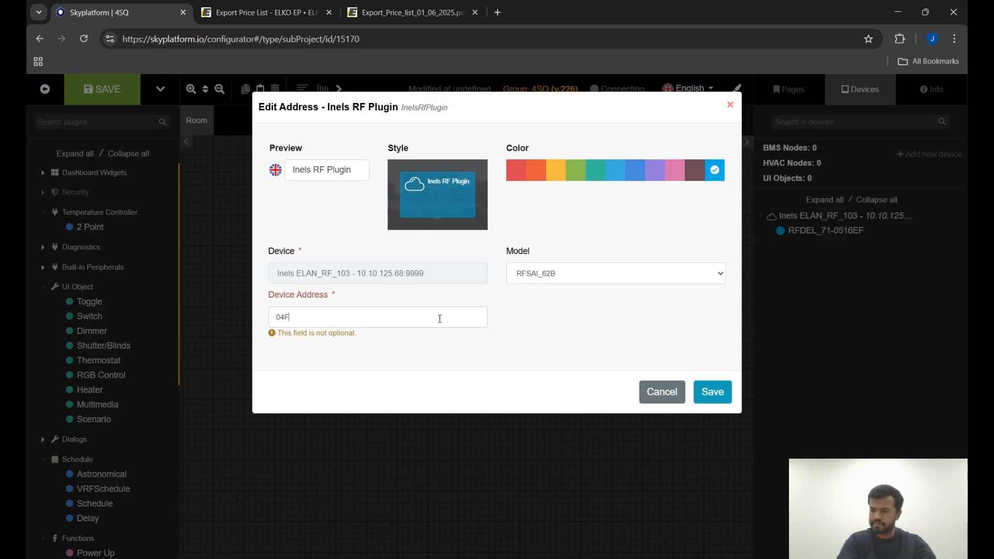
type("77E")
left_click_drag(354, 326, 231, 318)
key("ctrl+c")
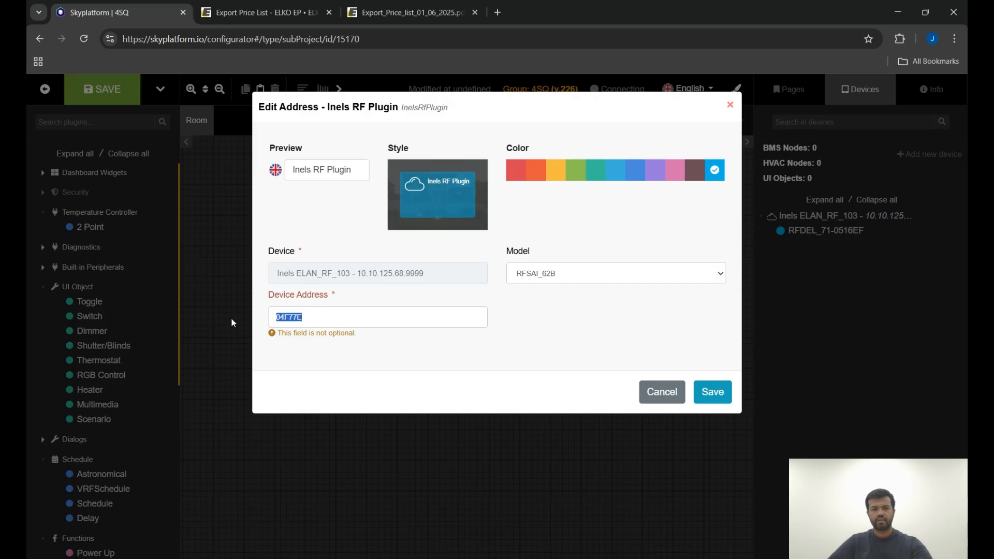
left_click(717, 396)
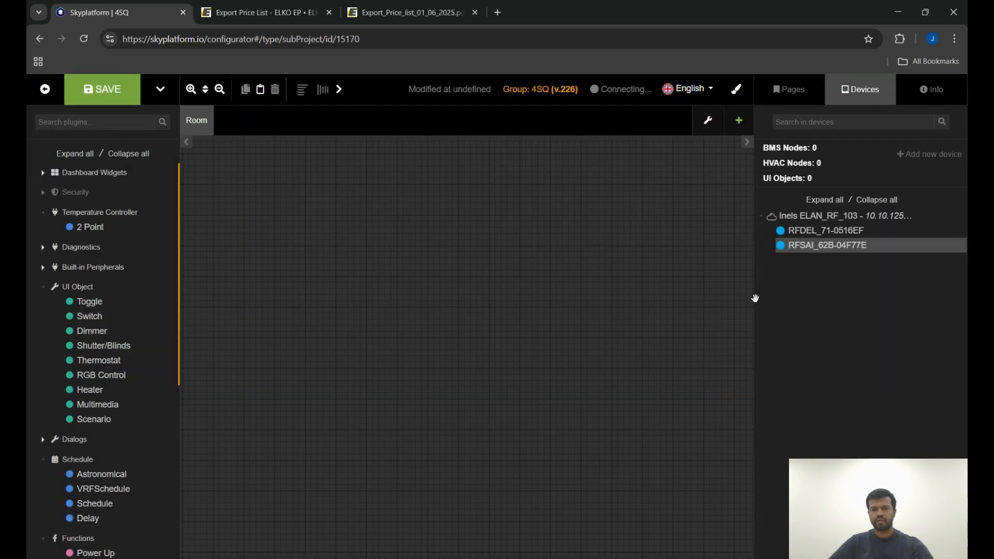
Add a second RFSAI_62B address with device address 04F77F by pasting and editing the previous address.
left_click(926, 215)
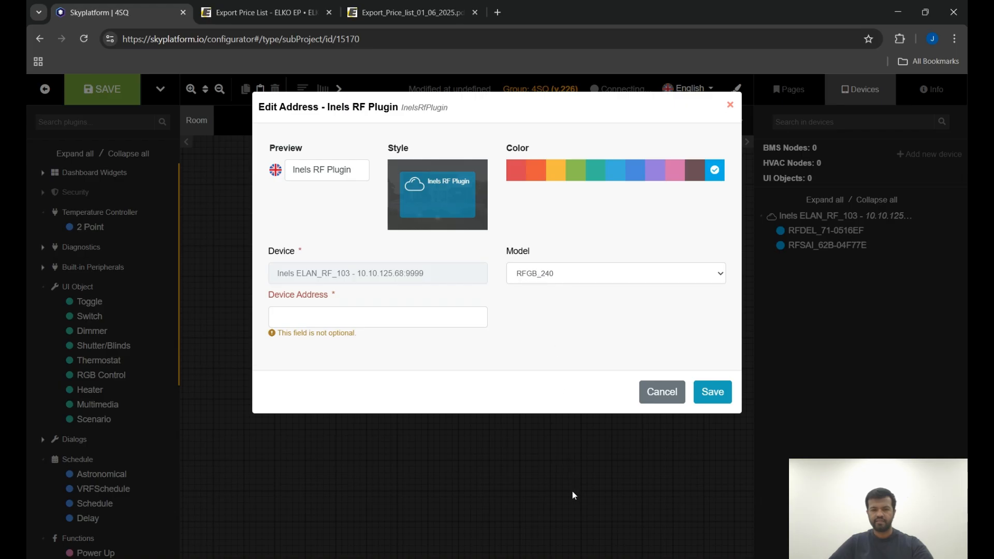
left_click(364, 315)
key("ctrl+v")
key("BackSpace")
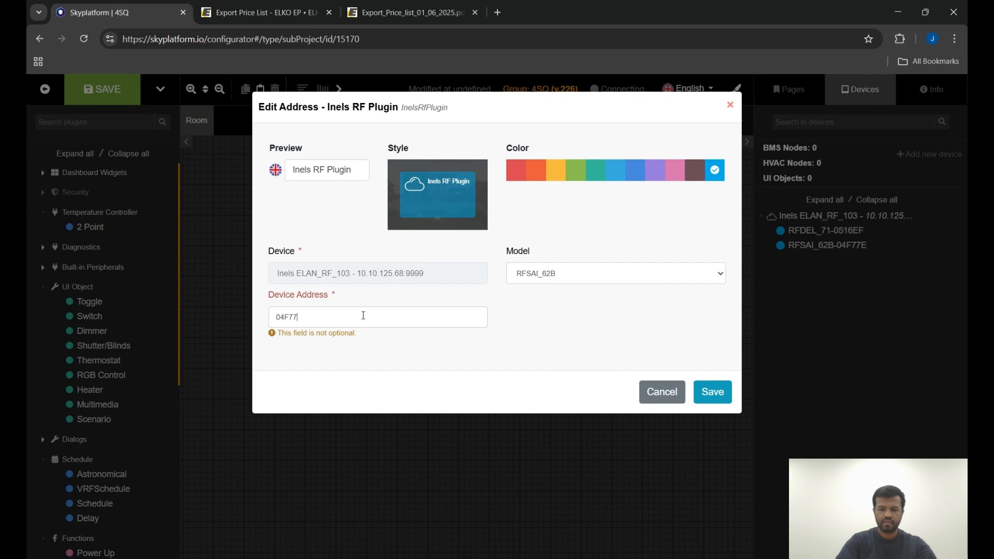
left_click(699, 392)
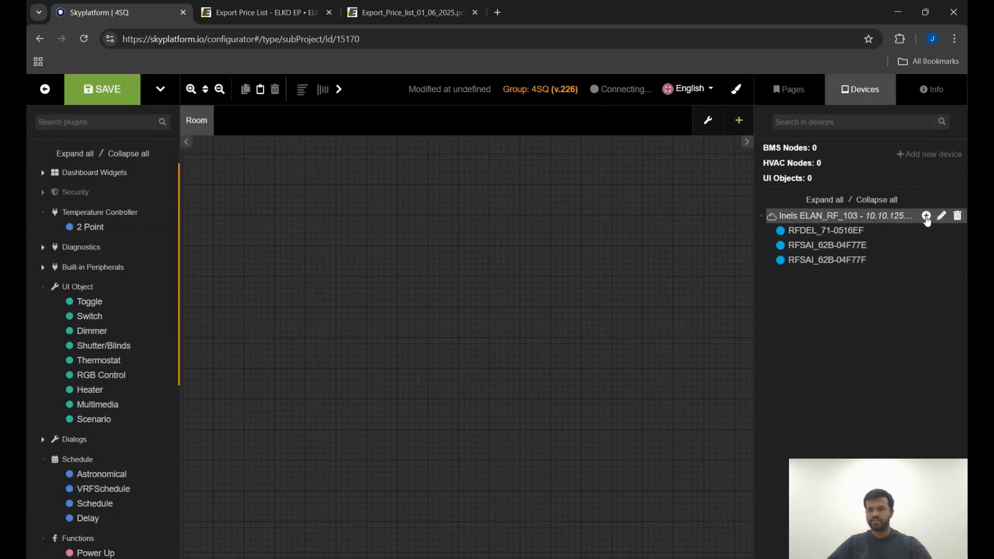
Add an RFJA_32B address under the gateway with device address 04F762.
left_click(926, 215)
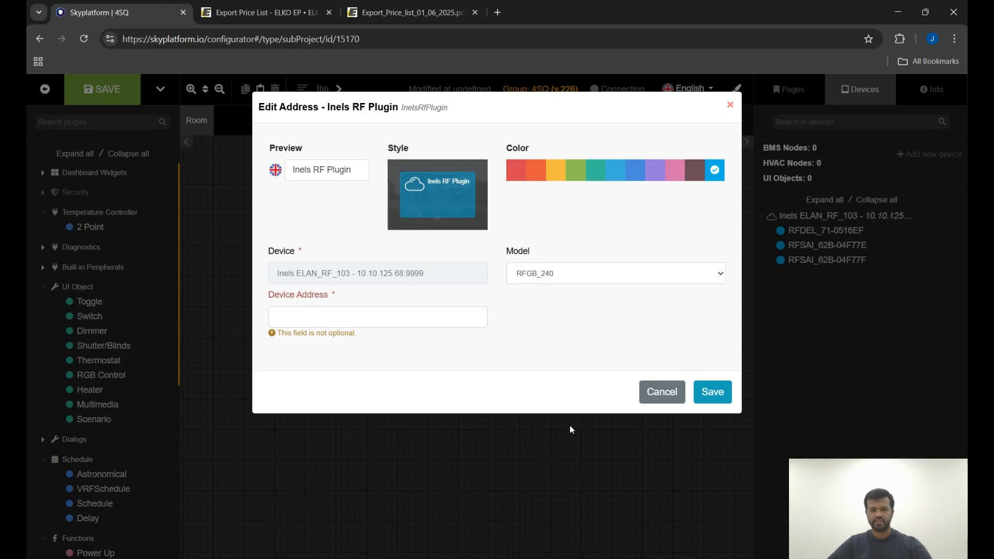
left_click(548, 318)
left_click(376, 319)
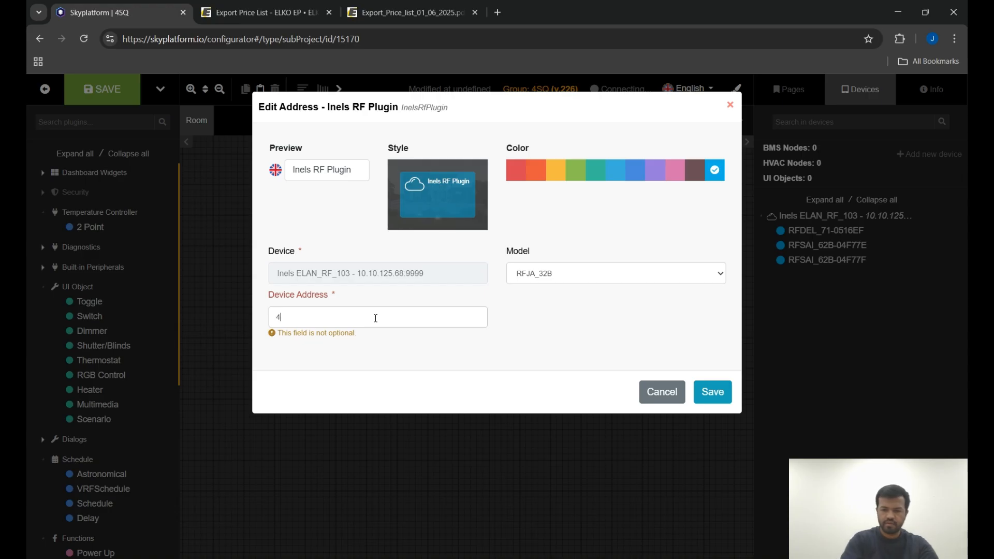
type("04F")
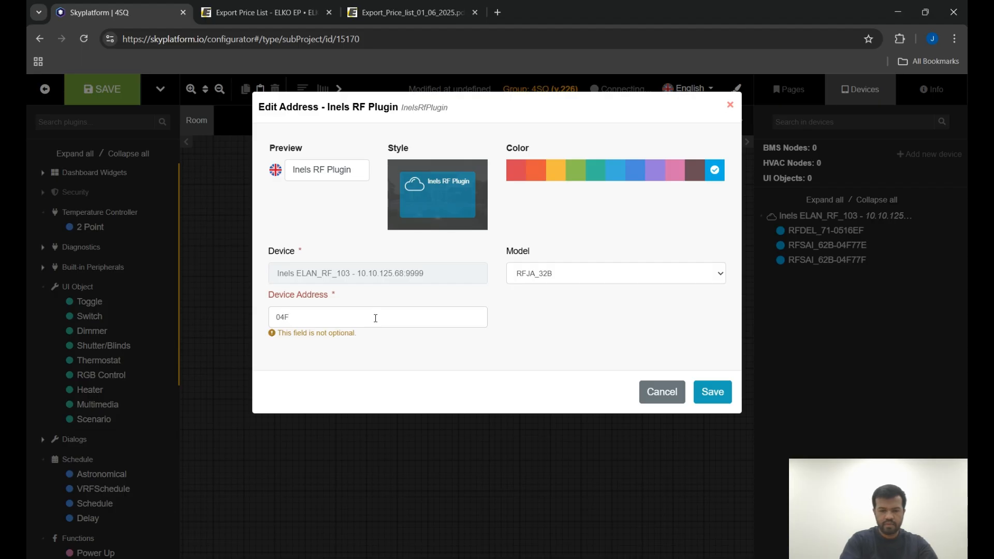
type("762")
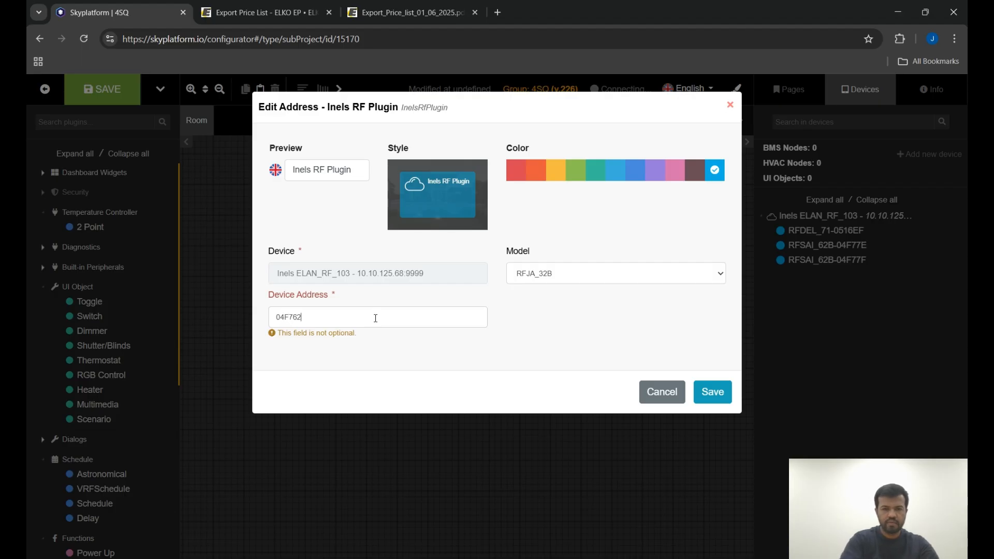
left_click(717, 393)
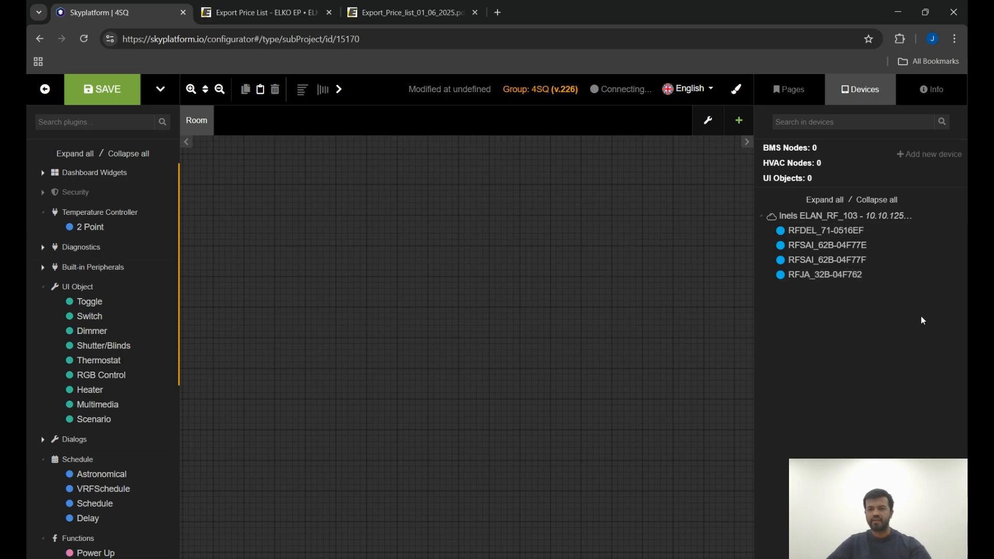
Place the RFDEL_71-0516EF, RFSAI_62B-04F77E and RFJA_32B-04F762 nodes onto the Room canvas.
mouse_move(865, 230)
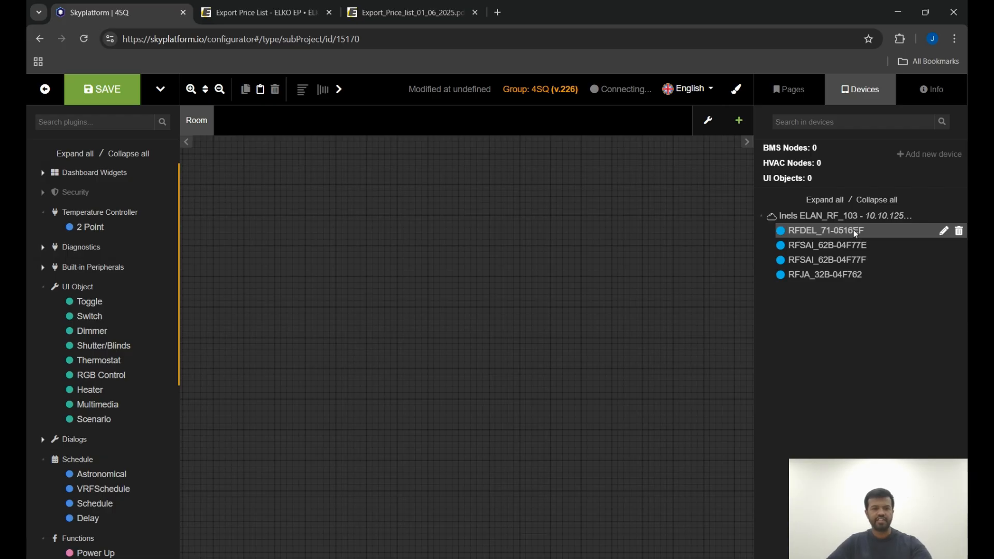
left_click_drag(853, 230, 609, 223)
left_click_drag(516, 213, 515, 213)
left_click_drag(827, 245, 628, 247)
left_click_drag(520, 247, 517, 245)
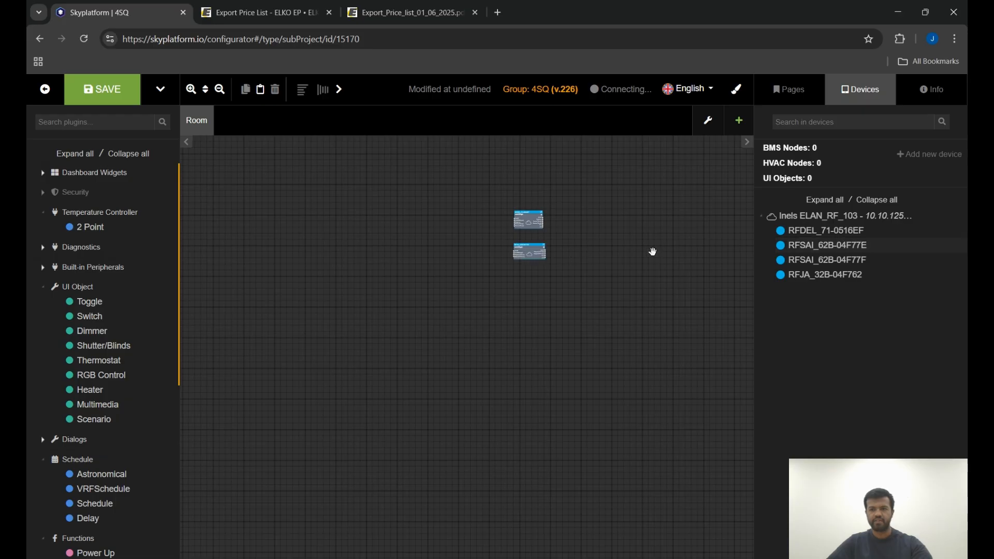
left_click_drag(798, 260, 522, 278)
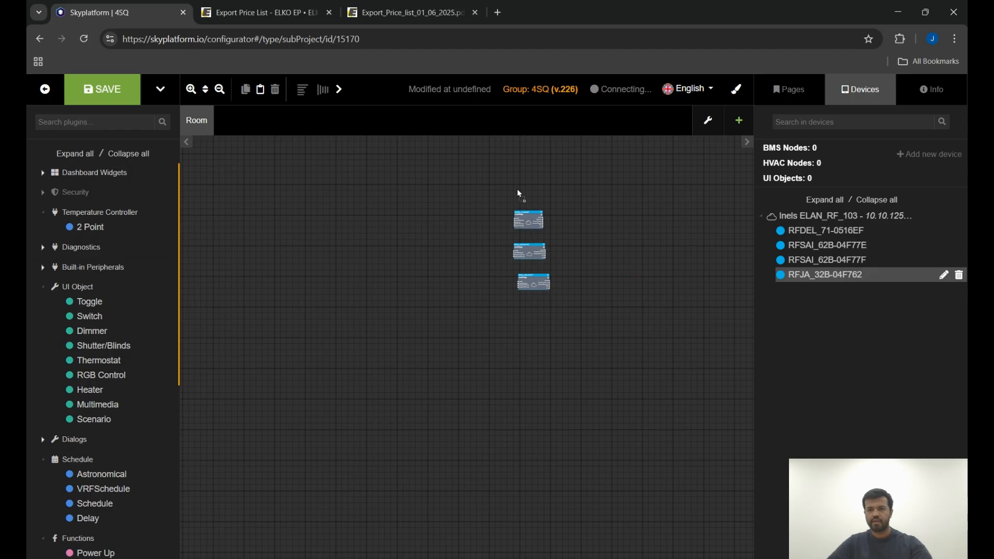
left_click_drag(523, 182, 523, 183)
scroll(527, 196, "up", 5)
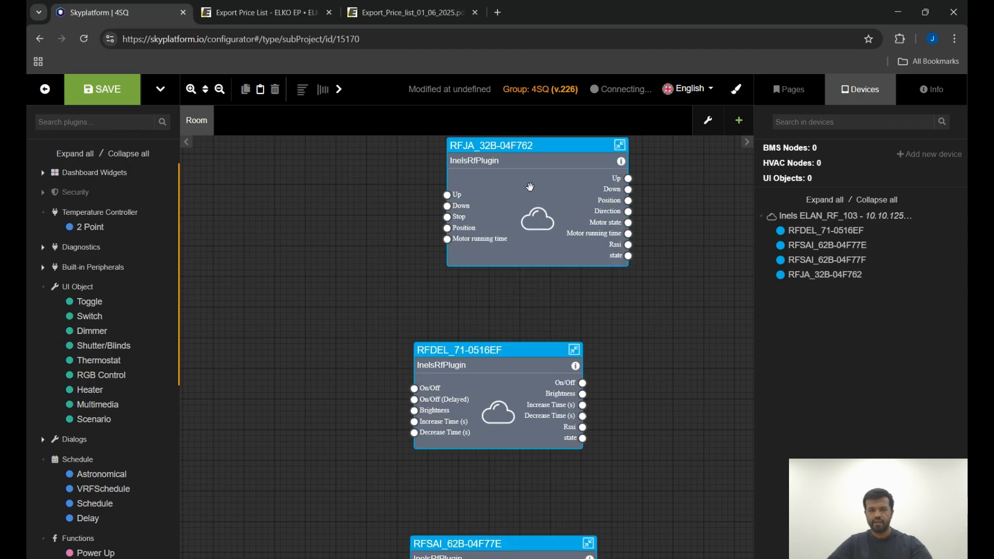
Add a Shutter/Blinds widget to the Room canvas beside the RFJA_32B-04F762 node.
scroll(533, 226, "down", 3)
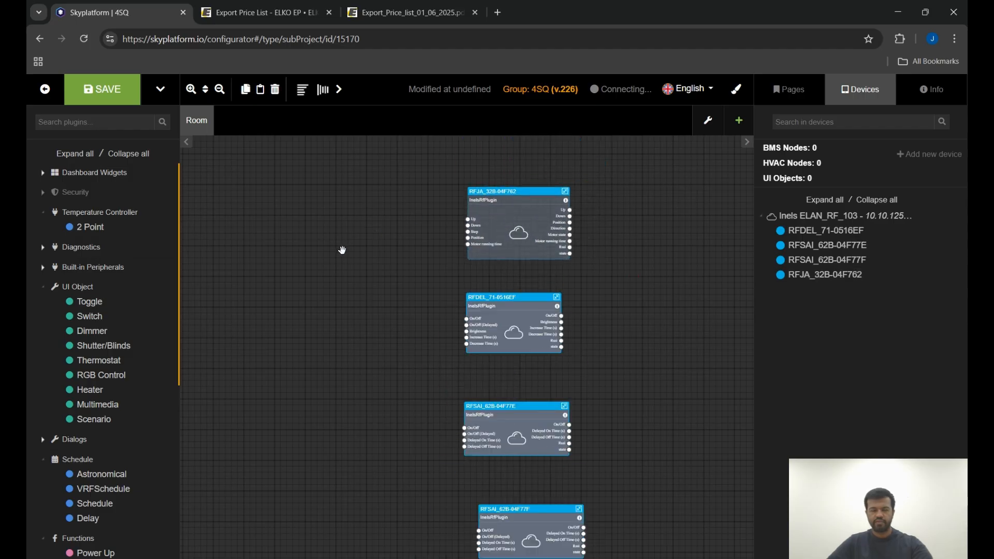
scroll(357, 249, "up", 2)
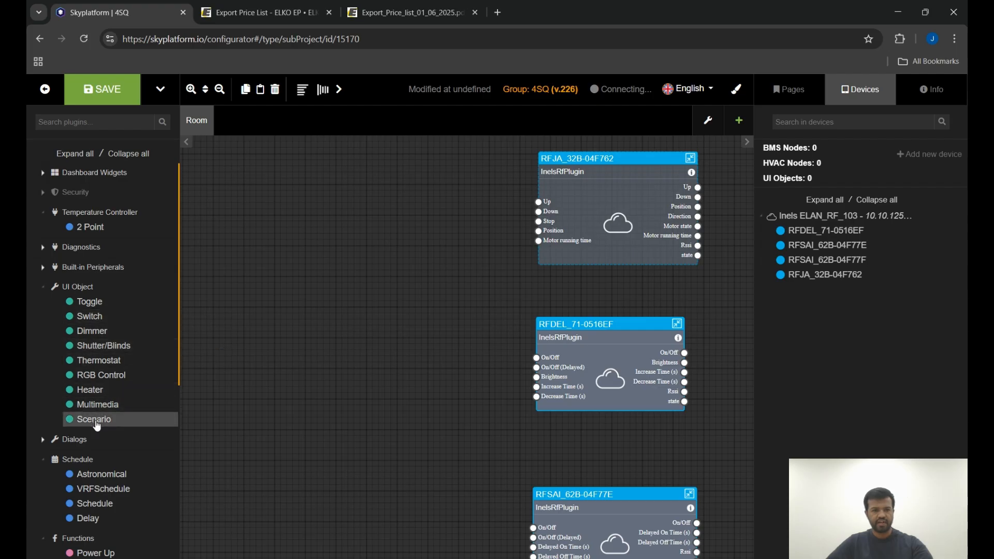
left_click_drag(96, 347, 371, 207)
left_click_drag(584, 215, 578, 240)
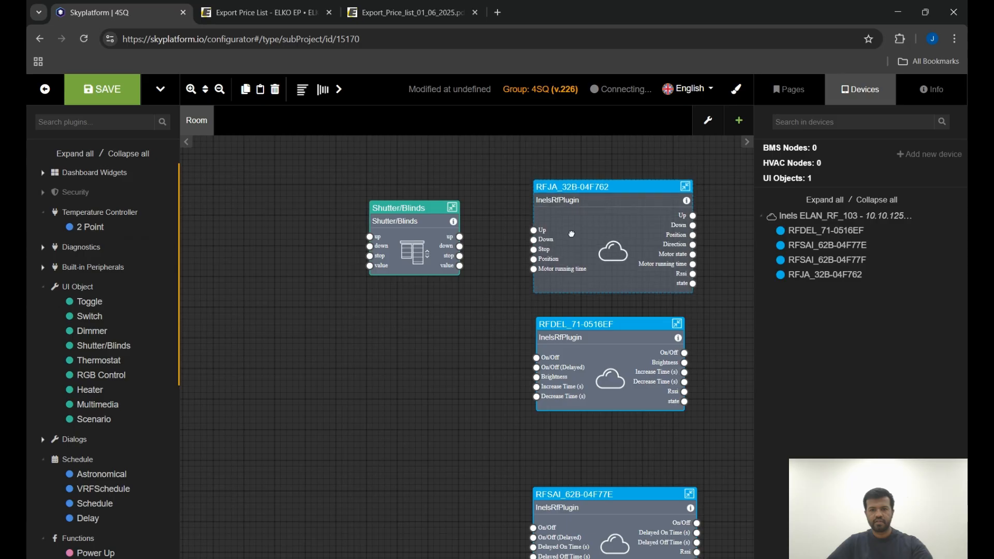
scroll(508, 239, "up", 3)
Connect the Shutter/Blinds up, down, stop and value outputs to the RFJA_32B Up, Down, Stop and Position inputs.
left_click_drag(432, 235, 547, 218)
left_click_drag(432, 250, 547, 235)
left_click_drag(432, 265, 547, 249)
left_click_drag(432, 280, 547, 264)
Connect the RFJA_32B Up, Down and Position outputs back to the Shutter/Blinds up, down and stop inputs.
scroll(565, 237, "down", 3)
scroll(650, 209, "up", 1)
left_click_drag(661, 213, 305, 240)
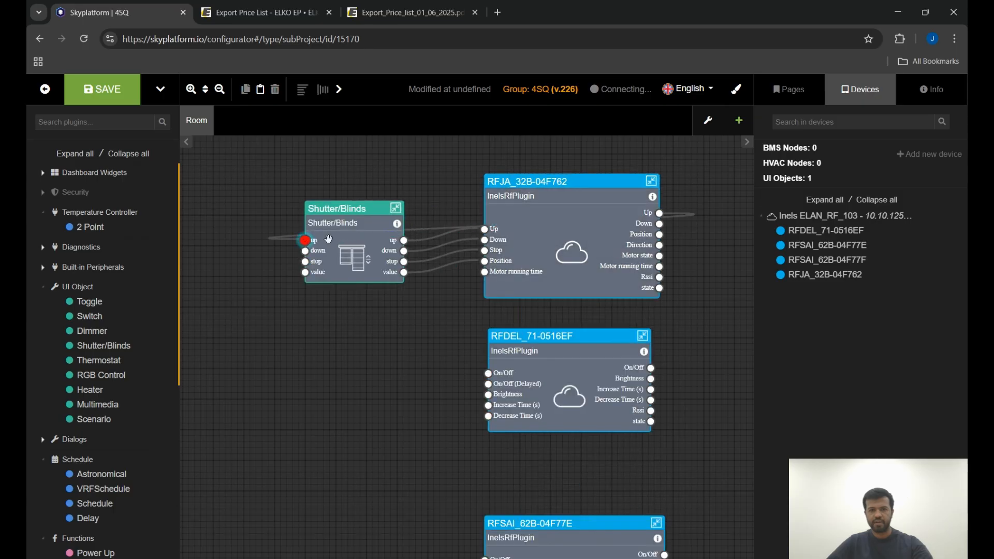
left_click_drag(659, 224, 305, 253)
left_click_drag(659, 235, 306, 261)
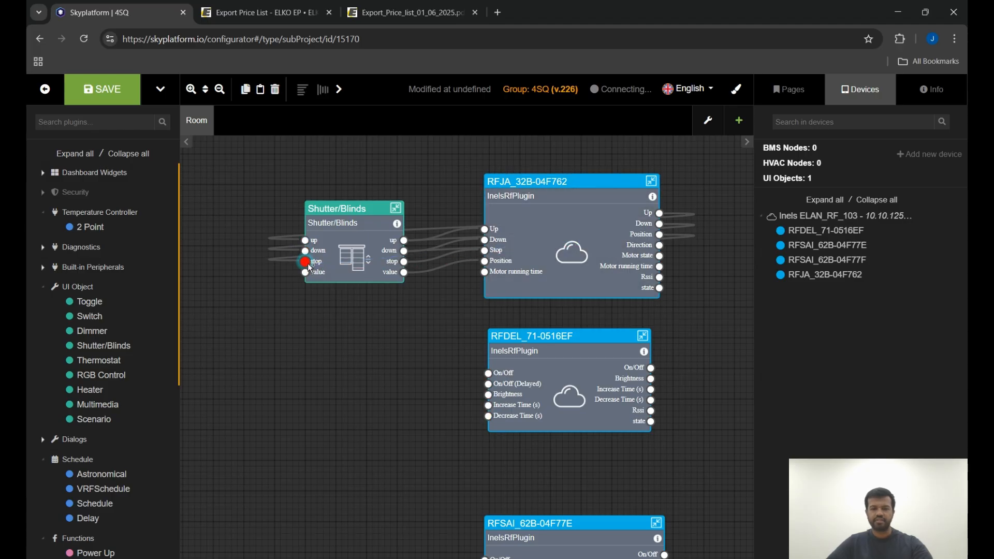
Connect the RFJA_32B Position output to the Shutter/Blinds value input.
scroll(618, 243, "up", 3)
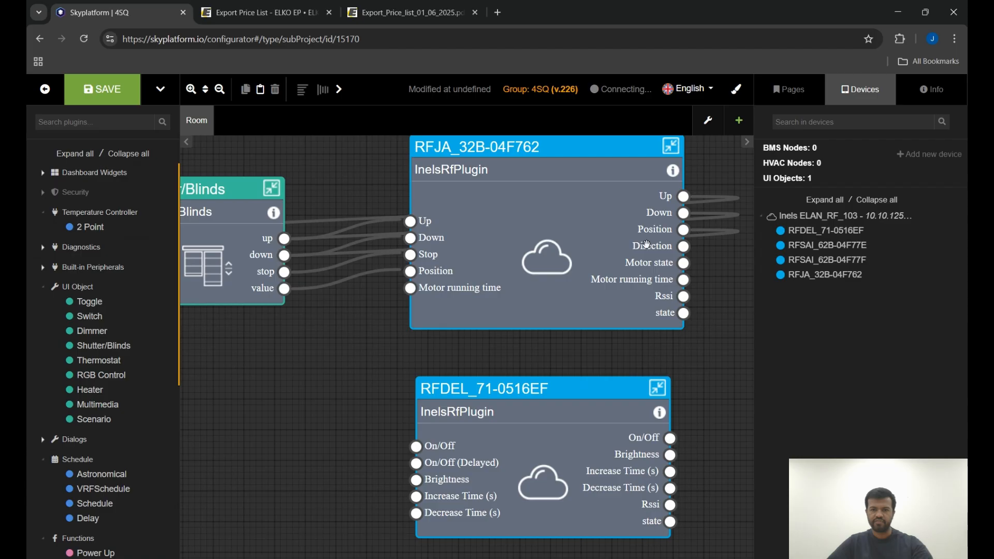
scroll(733, 243, "down", 2)
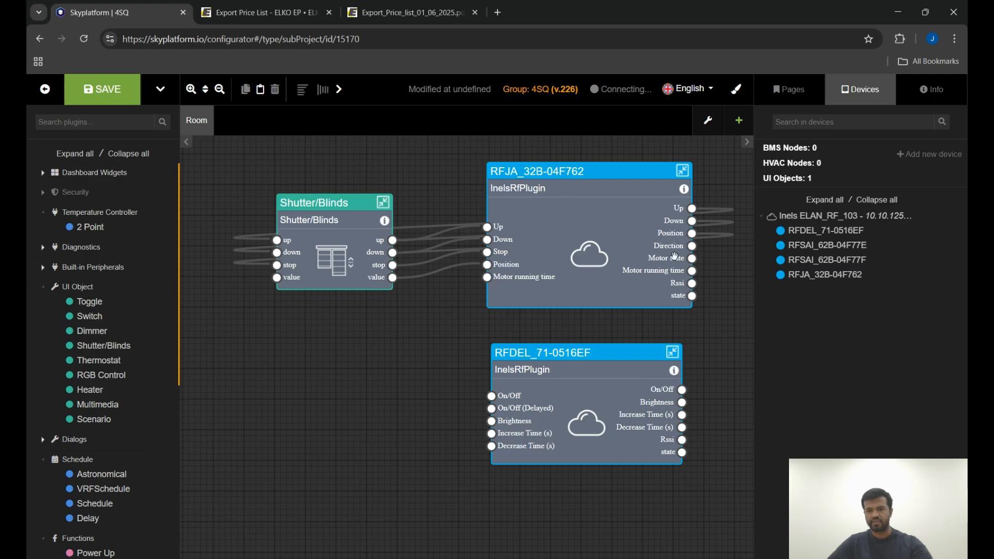
scroll(702, 265, "up", 1)
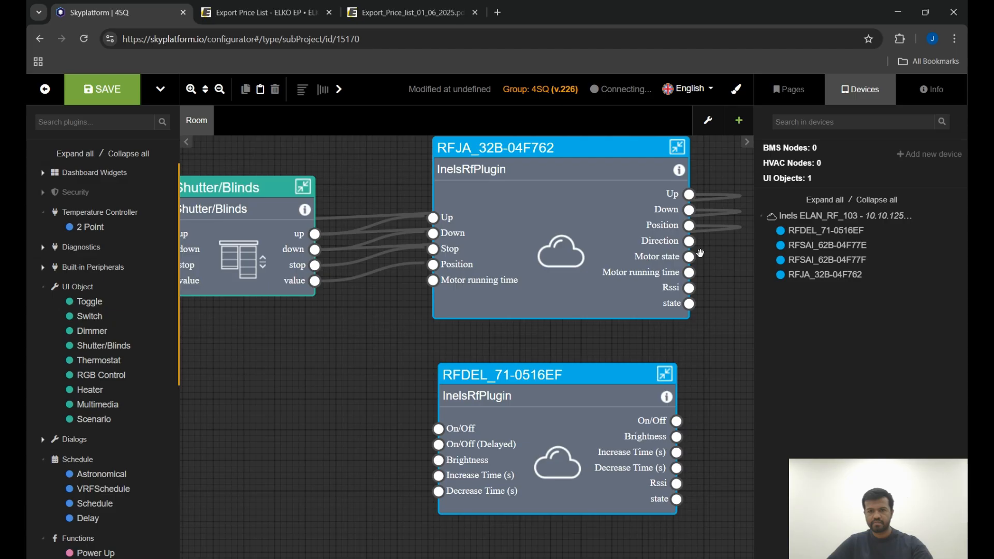
scroll(650, 238, "down", 2)
scroll(292, 257, "up", 2)
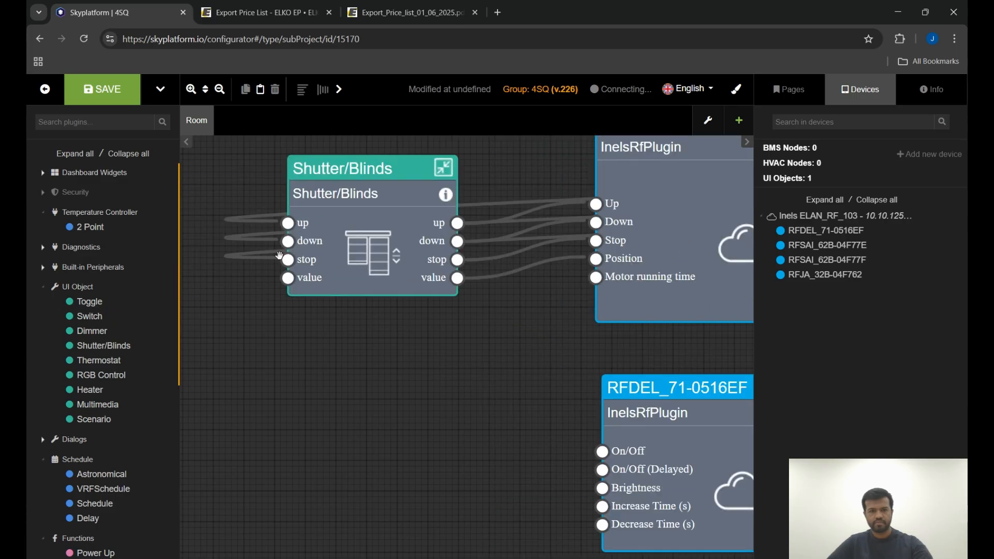
scroll(284, 262, "down", 2)
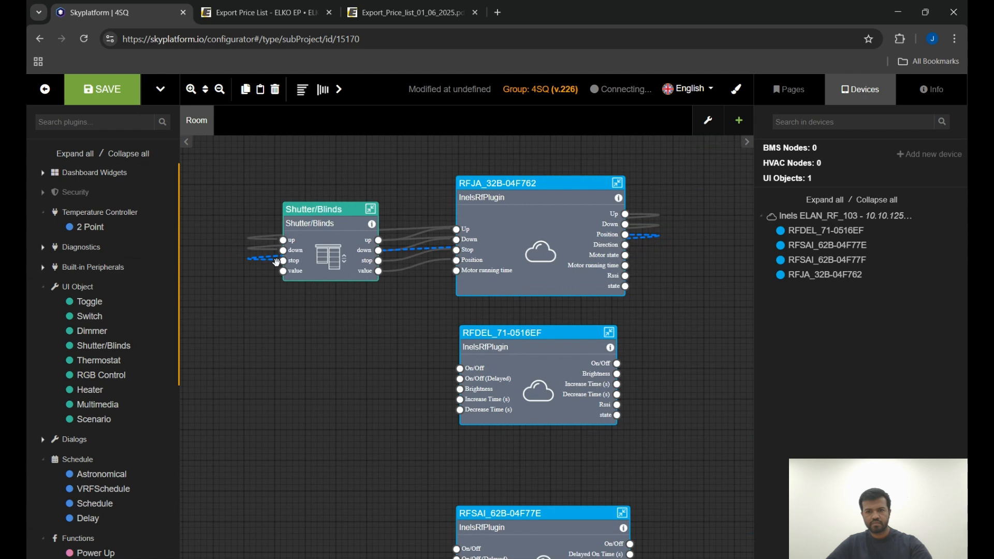
scroll(515, 269, "up", 1)
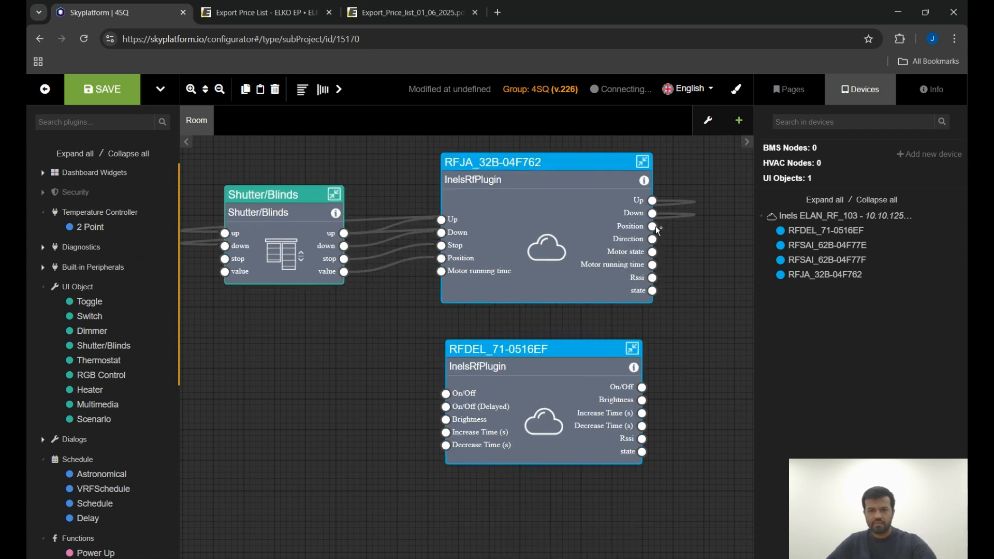
left_click_drag(654, 227, 226, 274)
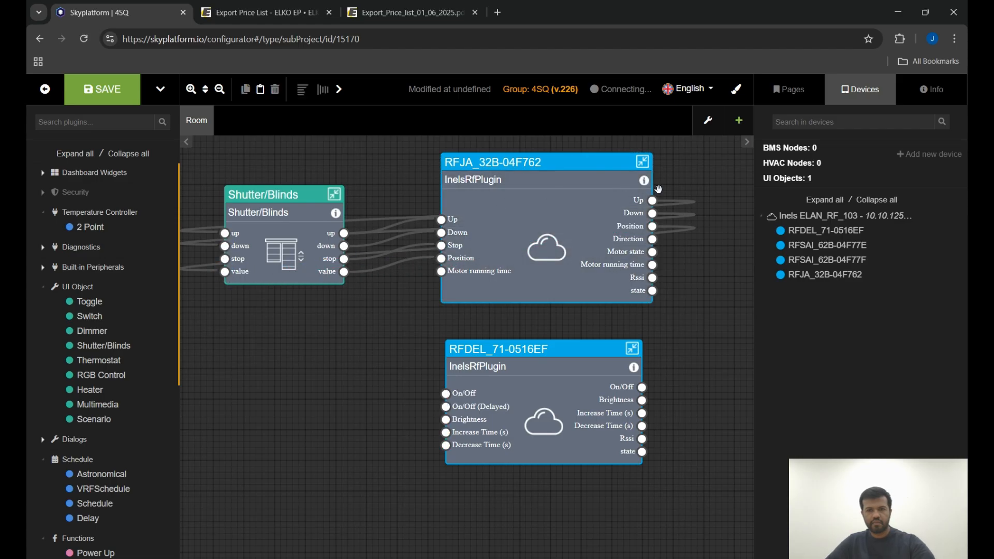
Add a Dimmer widget to the canvas beside the RFDEL_71-0516EF node.
scroll(659, 189, "down", 5)
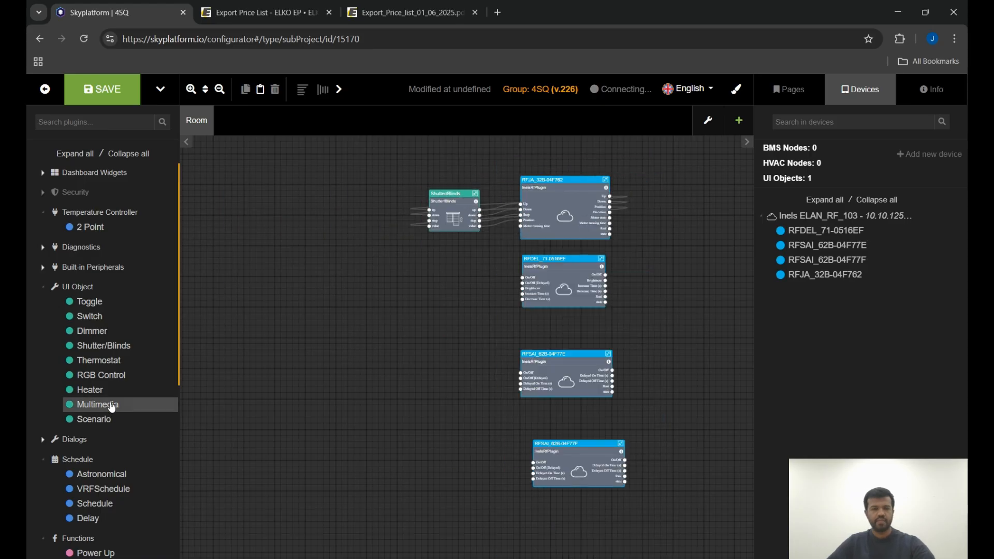
scroll(559, 243, "up", 2)
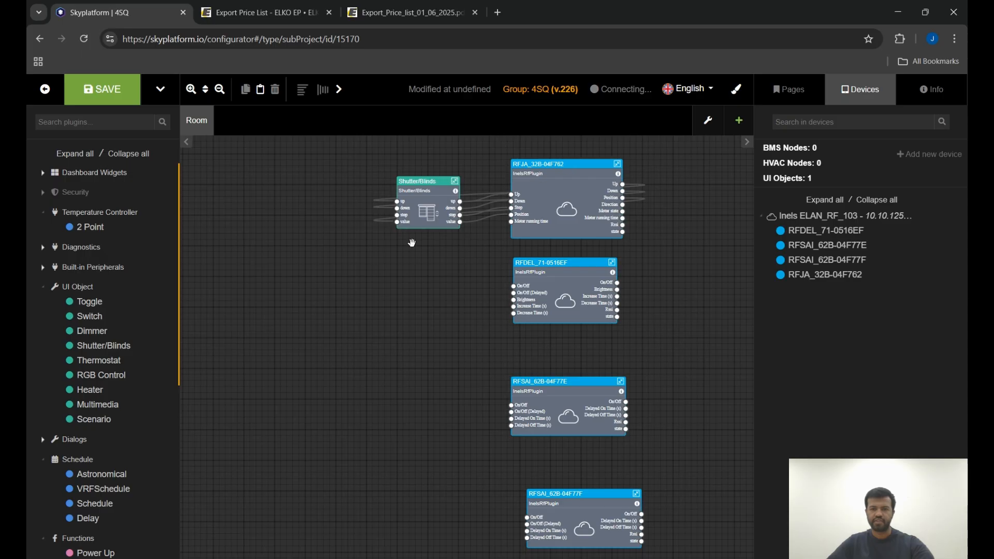
left_click_drag(86, 337, 399, 267)
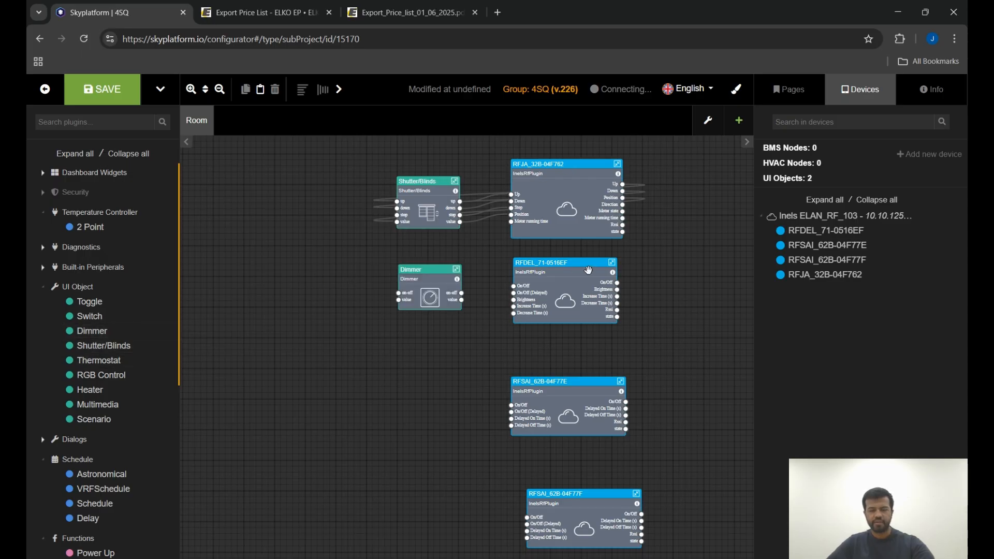
Connect the Dimmer's on-off and value outputs to the RFDEL_71-0516EF On/Off and Brightness inputs.
scroll(585, 269, "up", 2)
scroll(391, 319, "up", 4)
left_click_drag(391, 301, 518, 317)
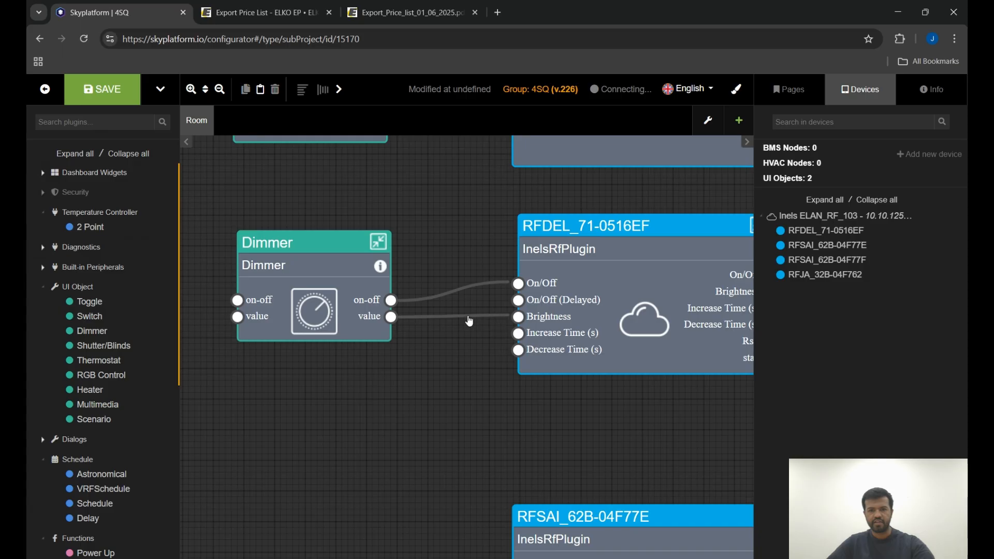
Connect the RFDEL_71-0516EF On/Off and Brightness outputs back to the Dimmer's on-off and value inputs.
scroll(520, 314, "down", 3)
scroll(592, 280, "up", 1)
left_click_drag(651, 298, 273, 314)
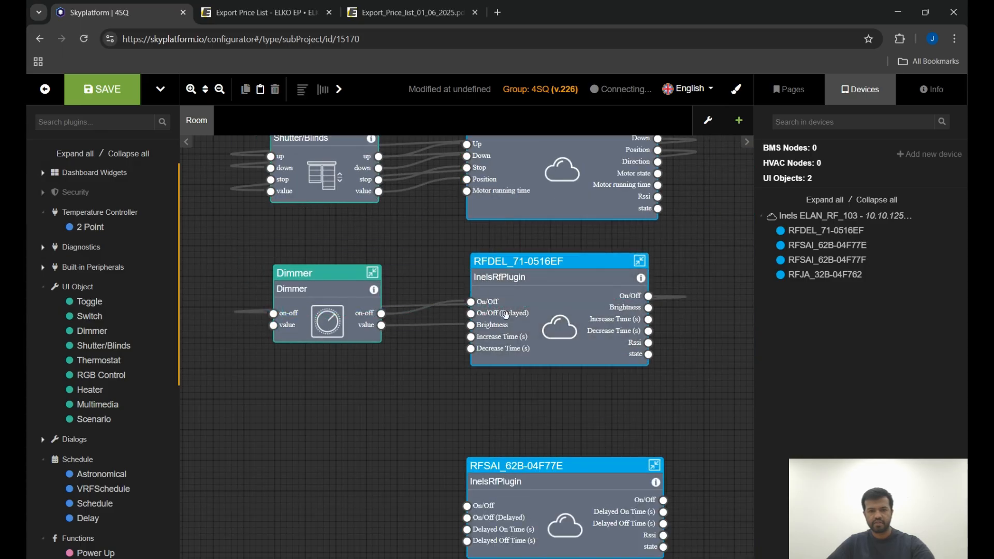
left_click_drag(649, 309, 274, 325)
Add a Toggle widget beside the RFSAI_62B-04F77E node and name it Light.
scroll(363, 280, "down", 5)
scroll(376, 431, "up", 3)
left_click_drag(94, 308, 294, 317)
left_click(304, 171)
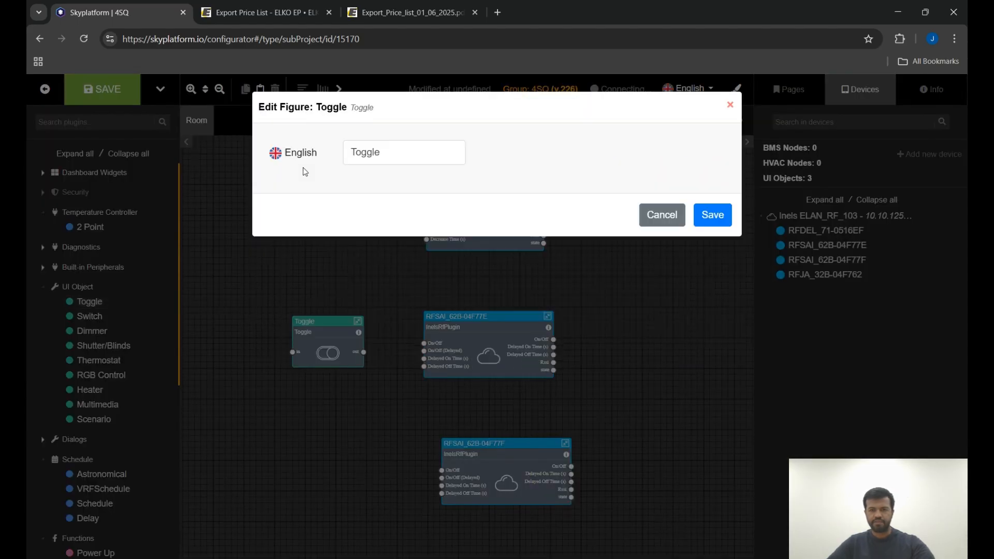
double_click(364, 152)
type("Light")
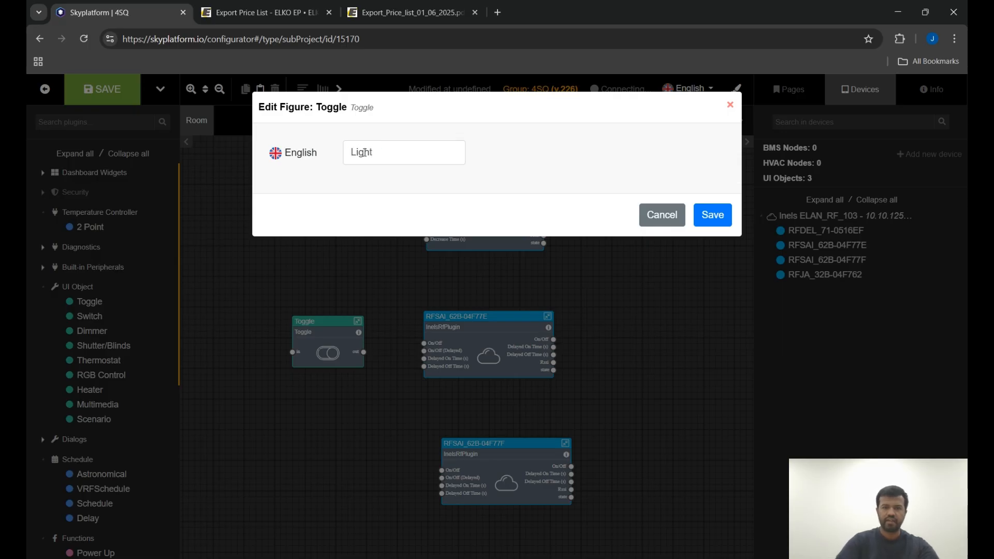
left_click(710, 218)
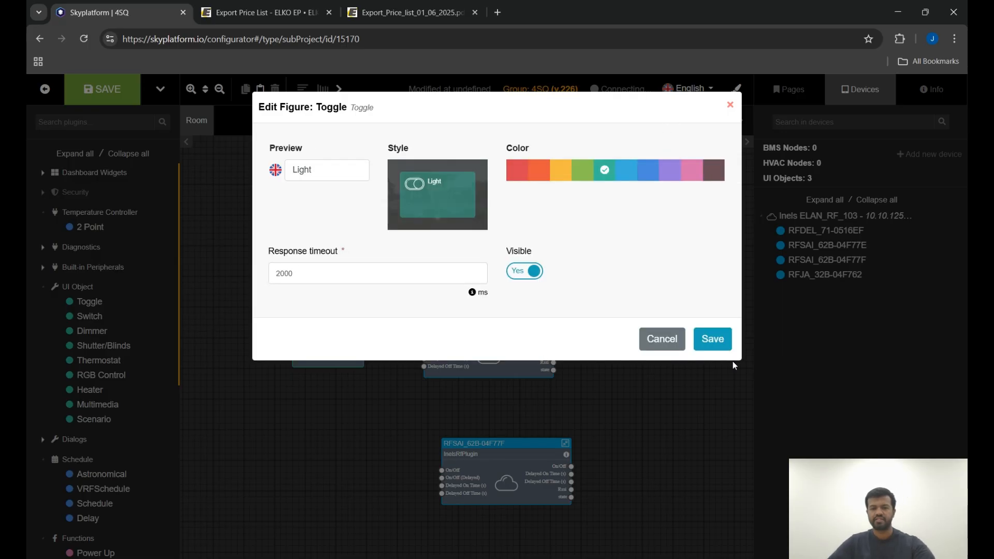
left_click(700, 339)
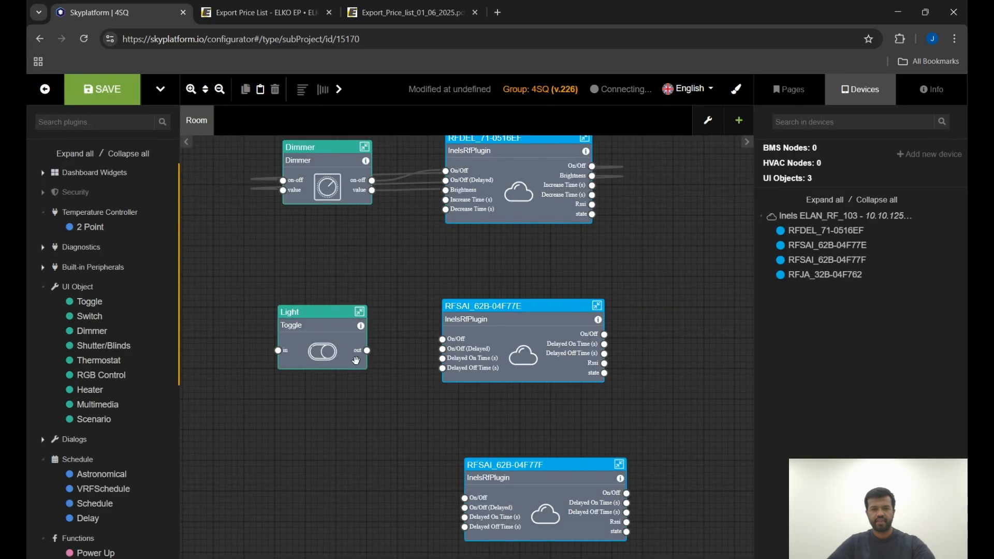
Connect the Light toggle's out to the RFSAI_62B-04F77E On/Off input and its On/Off output back to the toggle's in.
scroll(355, 361, "up", 2)
left_click_drag(360, 345, 478, 329)
scroll(477, 329, "down", 2)
left_click_drag(651, 320, 269, 339)
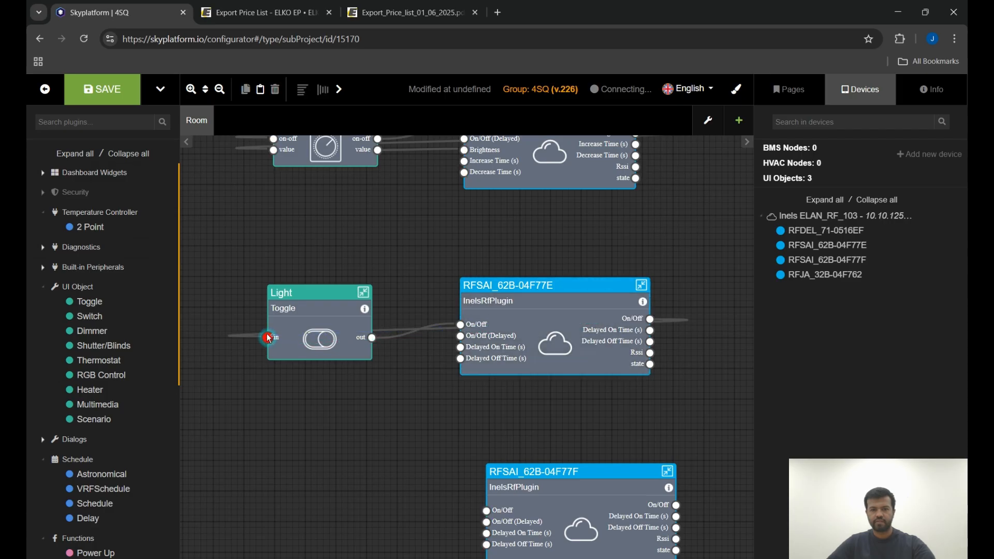
Save the project.
scroll(335, 220, "down", 2)
scroll(377, 269, "down", 1)
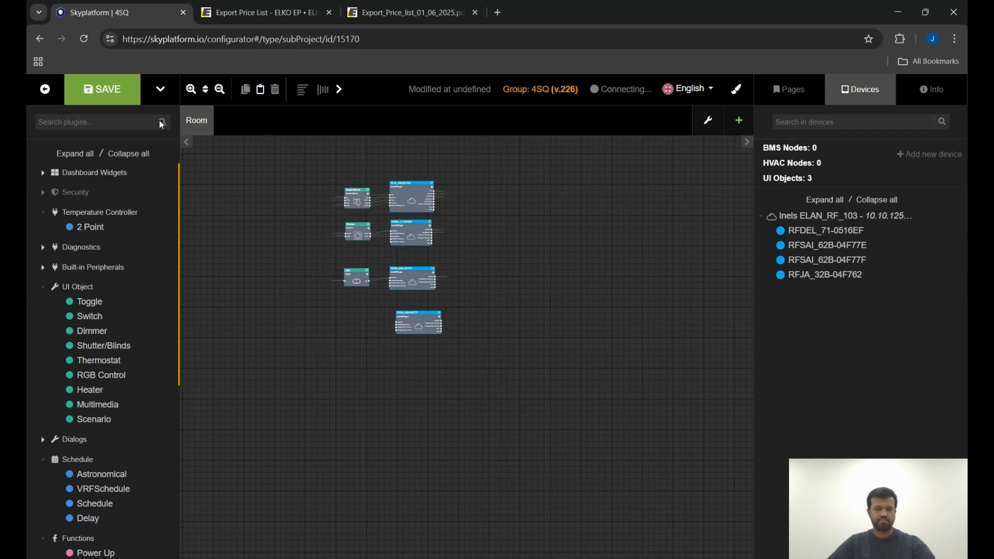
left_click(121, 88)
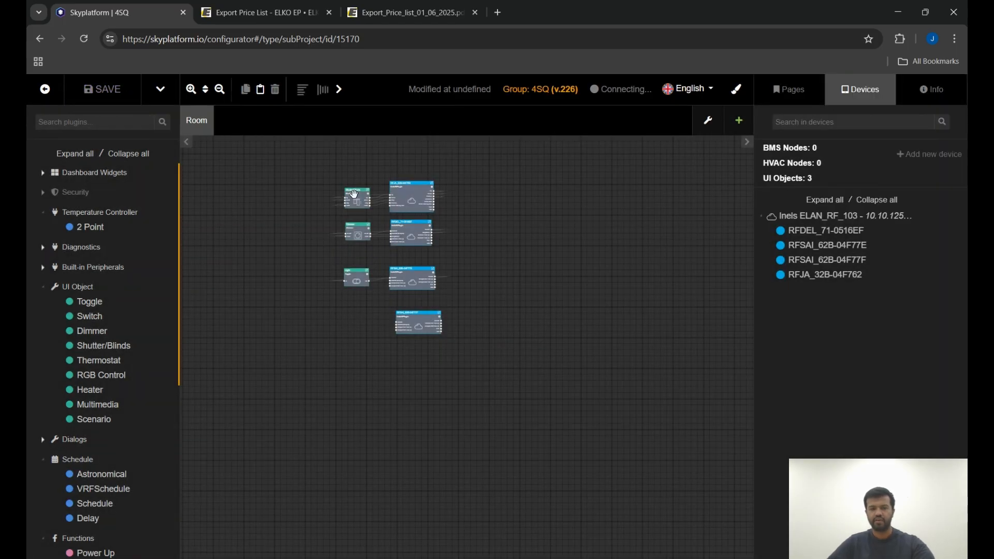
scroll(360, 192, "up", 3)
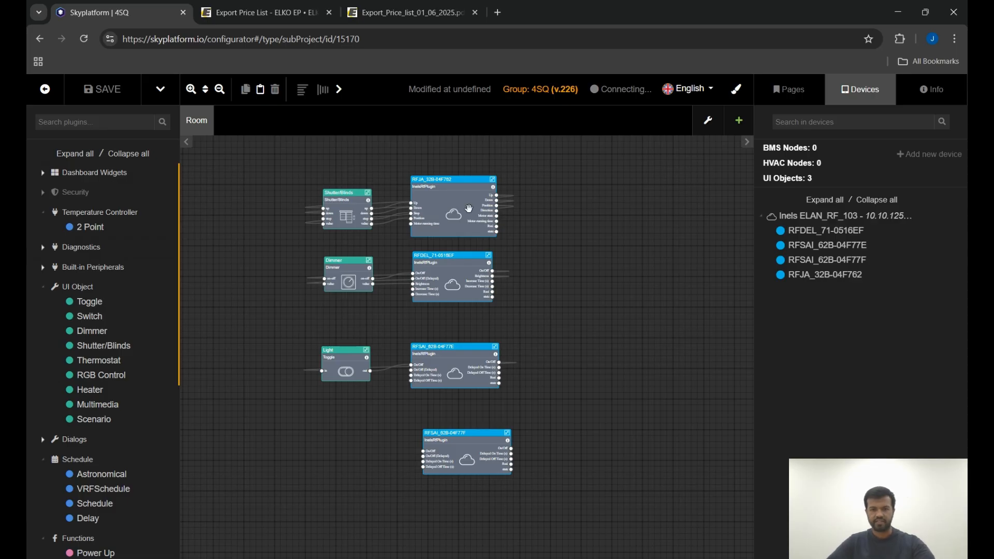
Insert a new Modbus device.
mouse_move(871, 218)
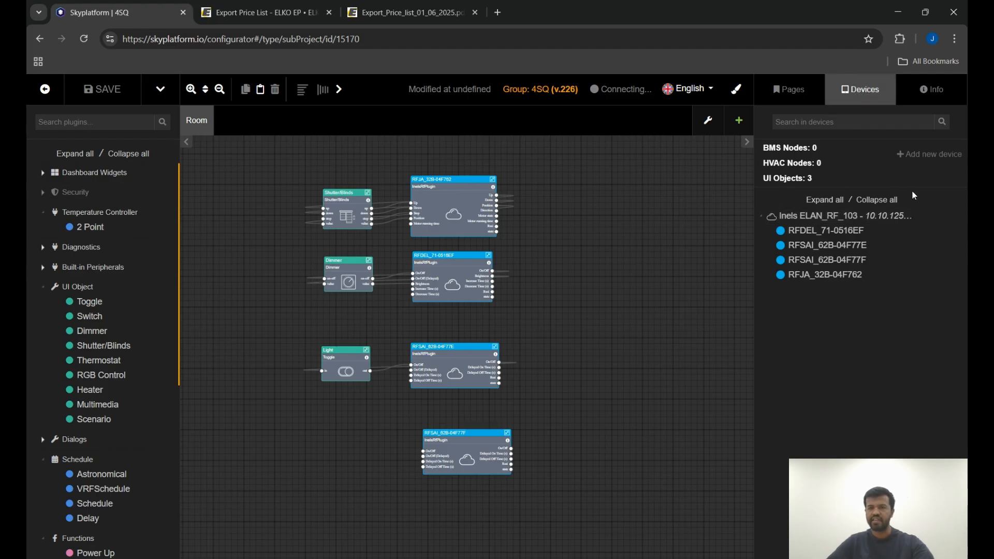
left_click(918, 154)
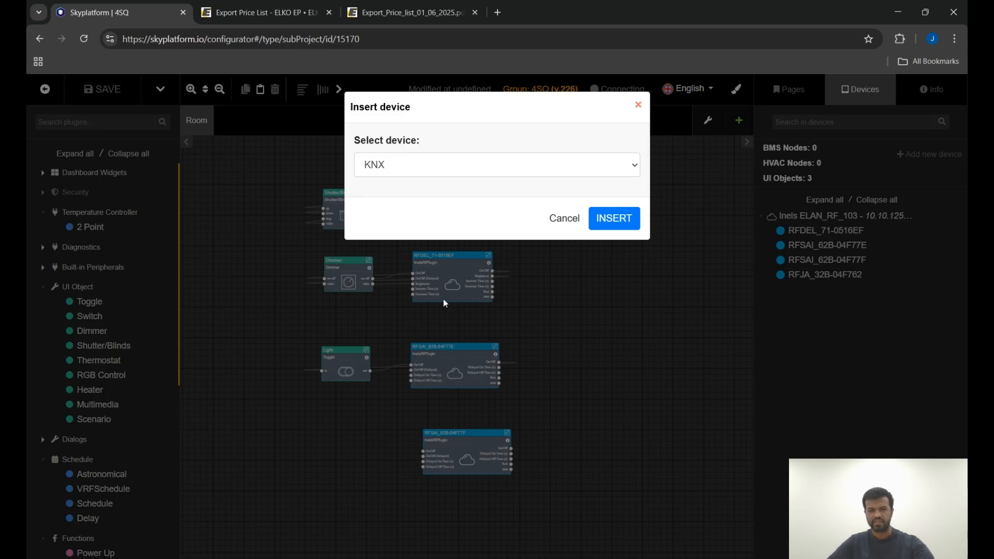
key("m")
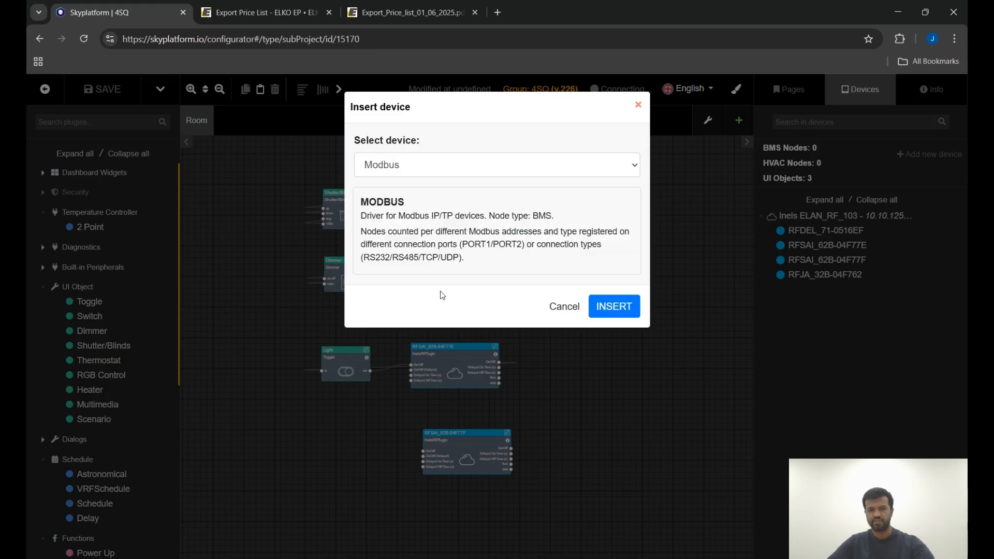
left_click(612, 305)
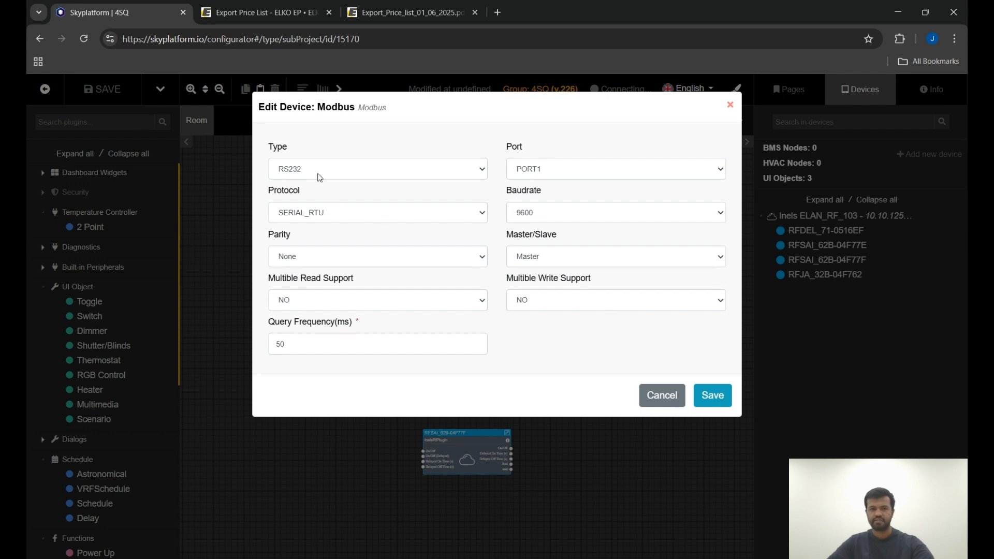
Configure the Modbus device as TCP with IP 10.10.125.89 and save it.
left_click(320, 220)
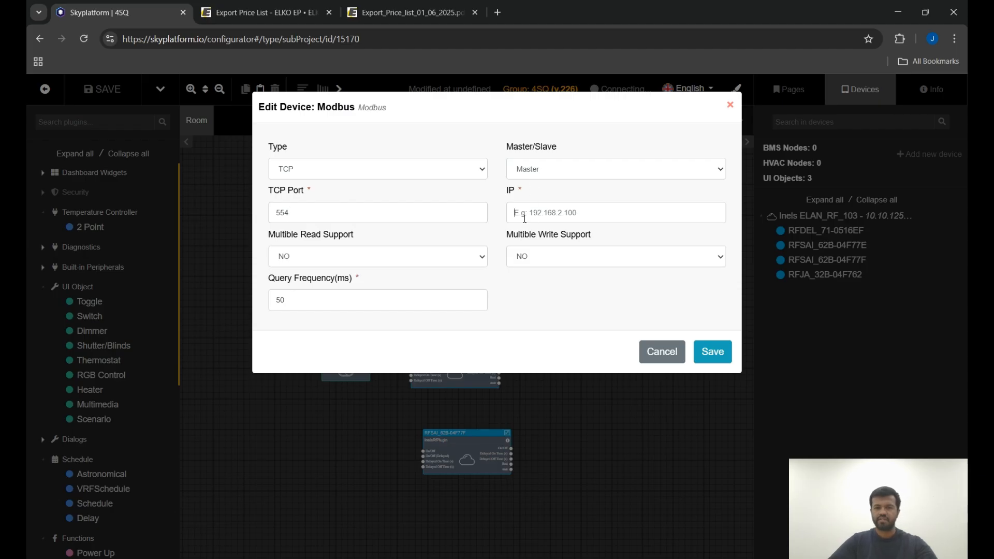
type("10.10.125.89")
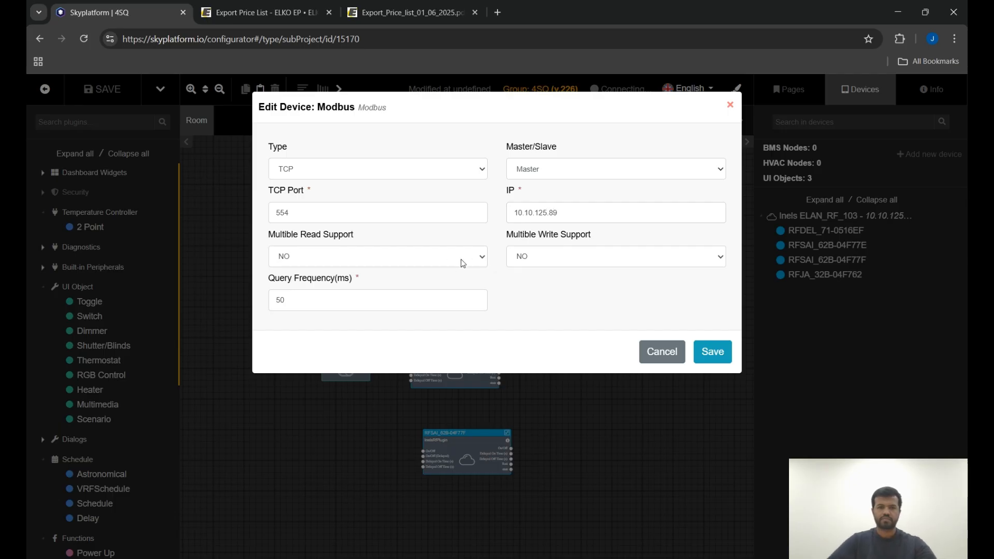
left_click(443, 290)
left_click(550, 259)
left_click(551, 295)
left_click(720, 352)
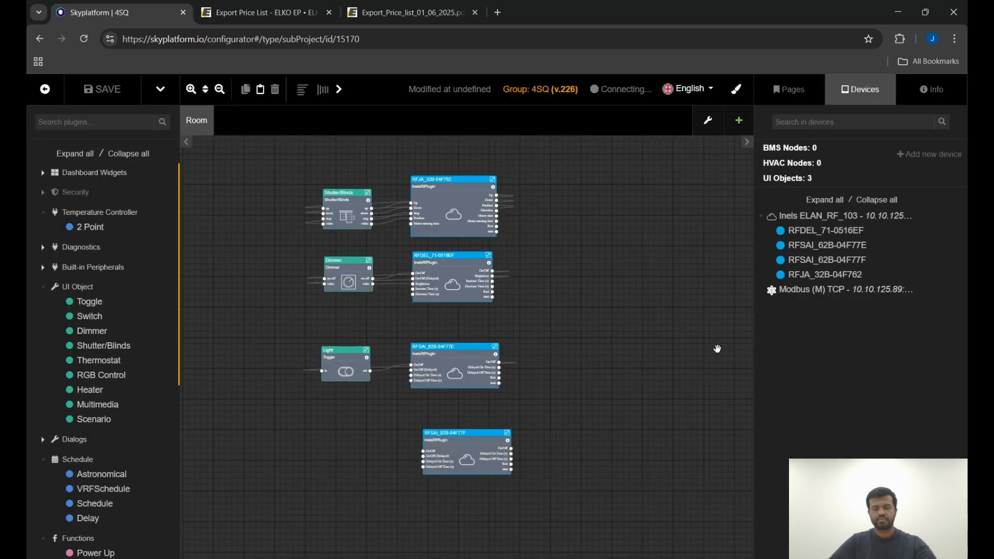
Add a new address to the Modbus TCP device and title it Cooling Valve.
left_click(930, 293)
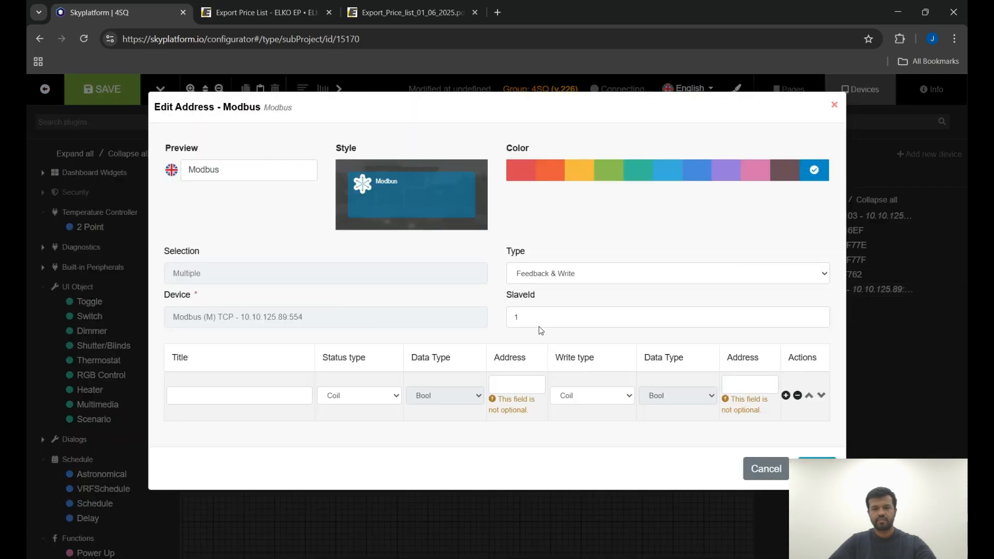
left_click(279, 395)
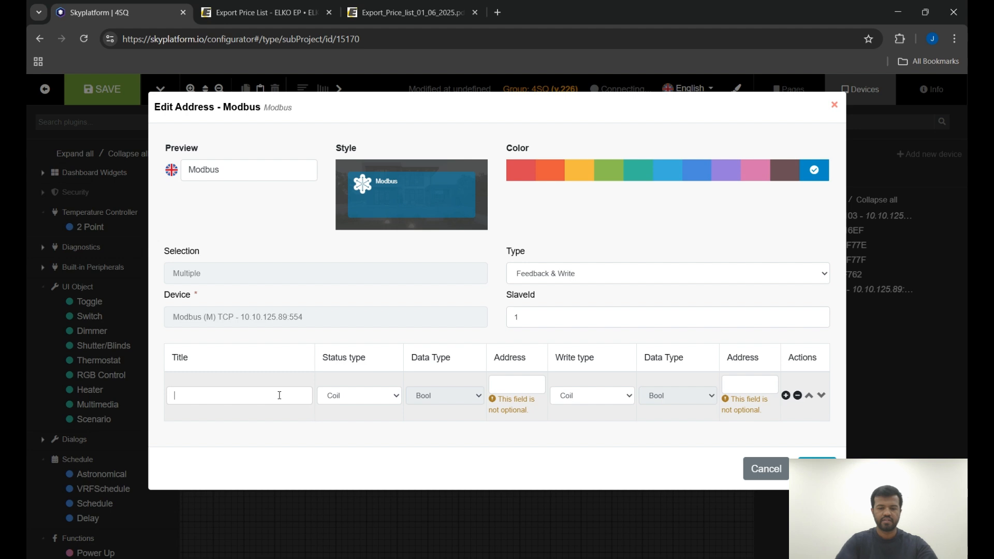
type("Coo")
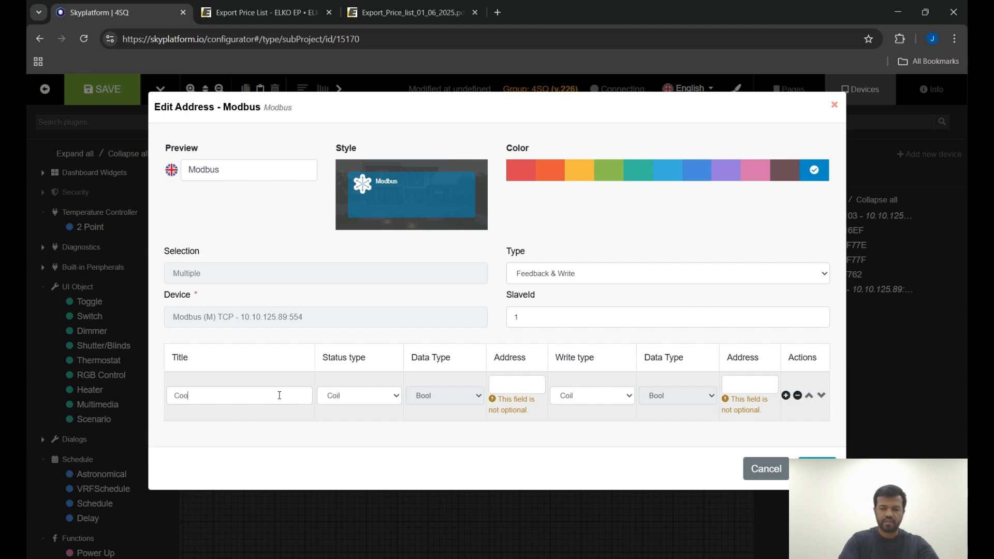
type("ling Valve")
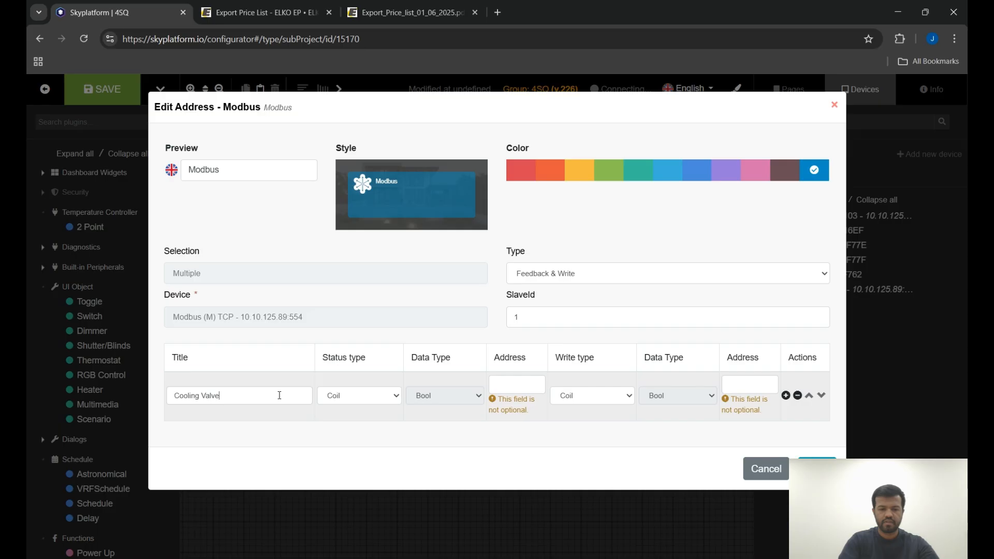
Set the Cooling Valve status type to Holding Register, data type UInt16, address 1, and save the address.
left_click(378, 431)
left_click(520, 389)
type("1")
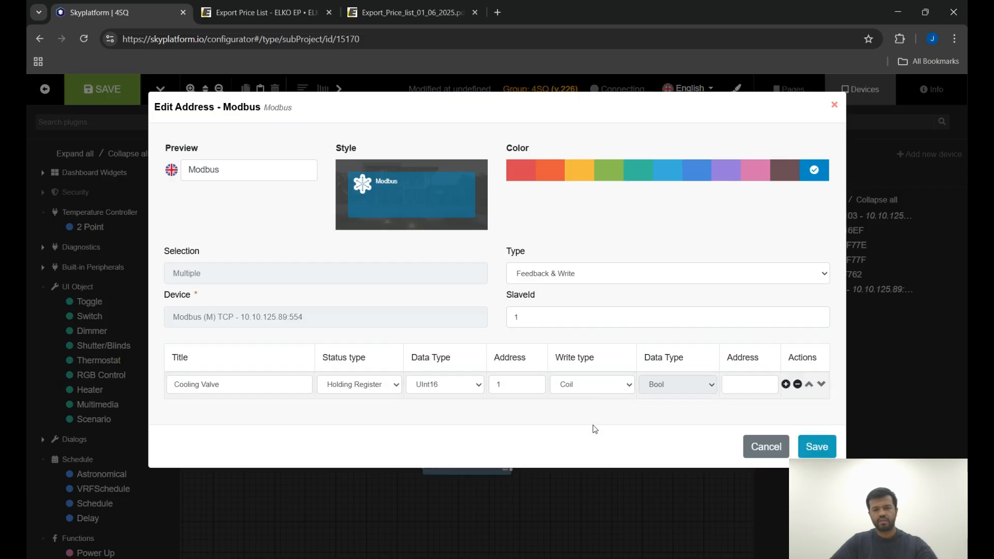
left_click(595, 424)
type("1")
left_click(817, 447)
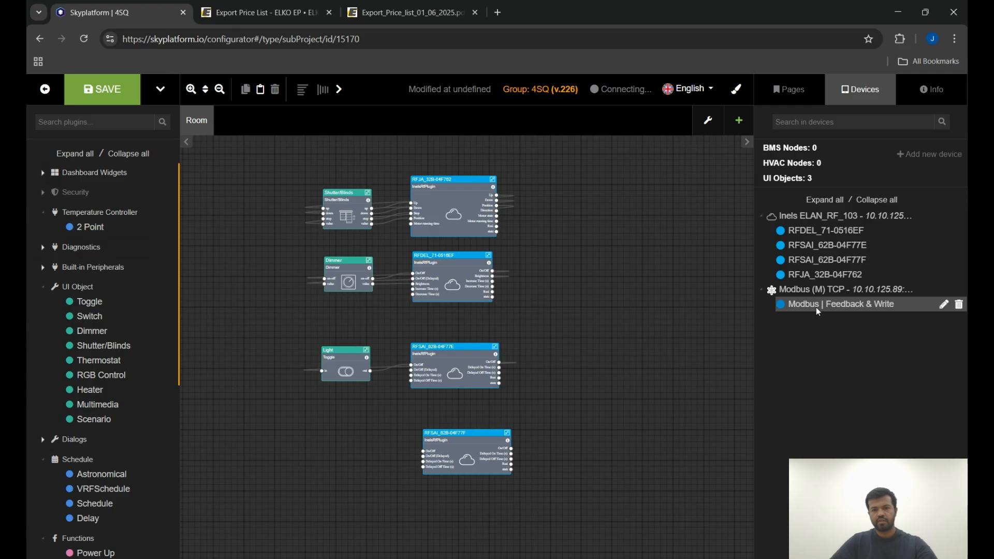
Place the Modbus Feedback & Write node onto the Room canvas.
left_click_drag(817, 309, 798, 307)
left_click_drag(641, 342, 585, 454)
scroll(570, 364, "up", 1)
scroll(571, 364, "up", 2)
scroll(551, 306, "down", 3)
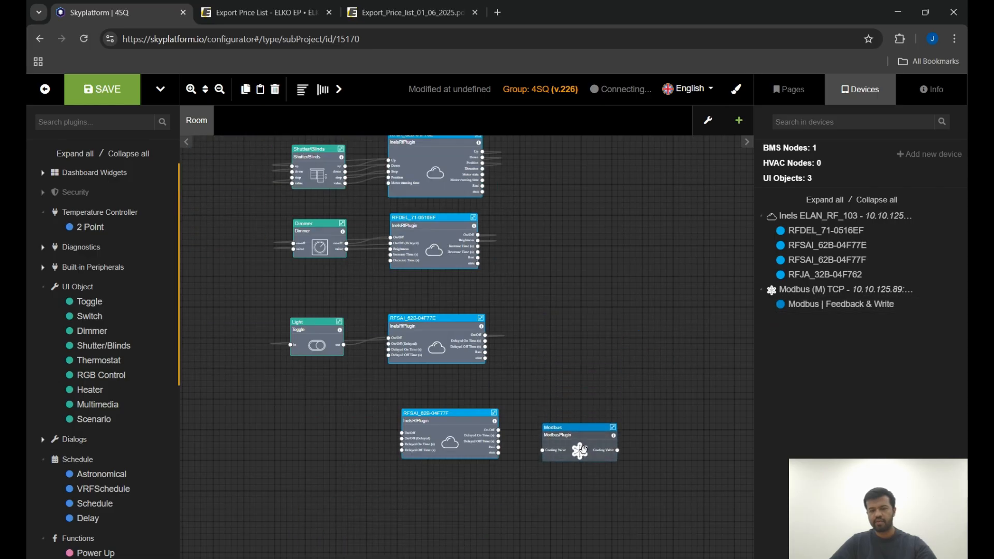
Reposition the Modbus node beside the RFSAI_62B-04F77F node.
scroll(585, 455, "up", 3)
scroll(434, 343, "up", 1)
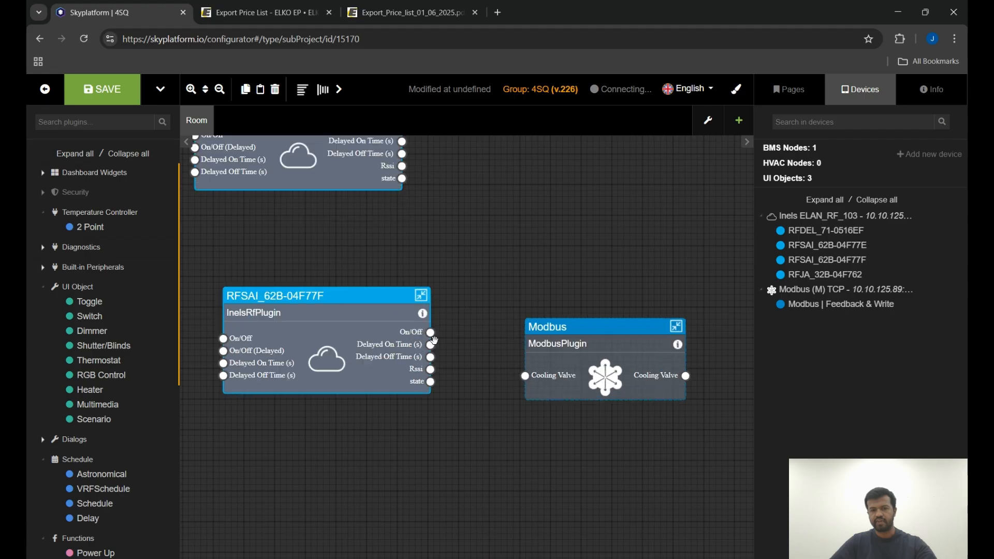
scroll(450, 316, "down", 5)
scroll(474, 429, "down", 2)
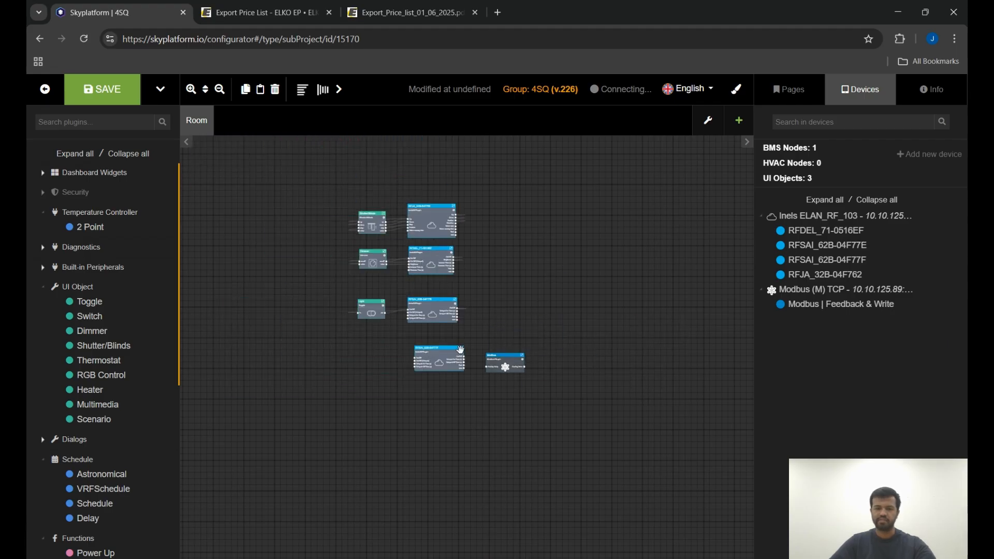
left_click_drag(508, 362, 523, 241)
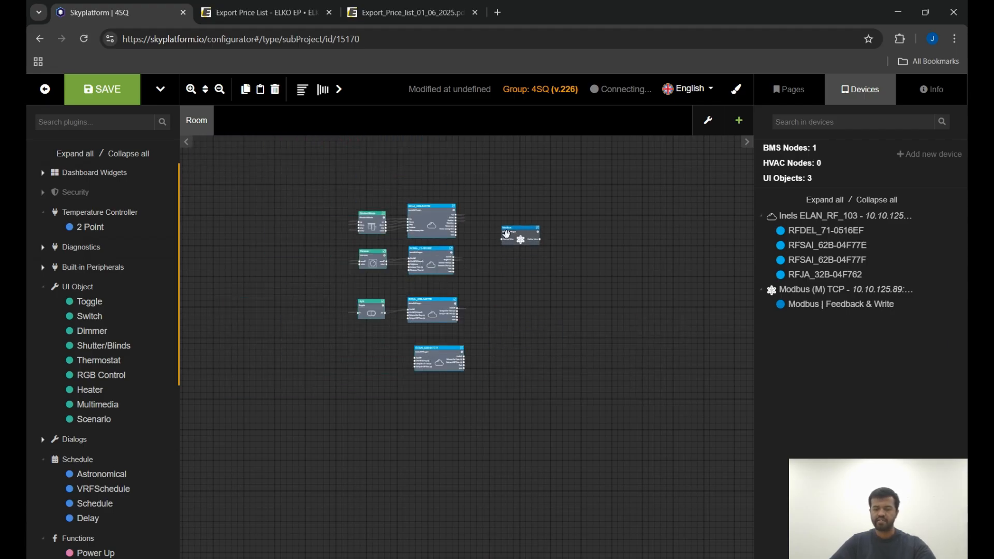
scroll(462, 238, "up", 3)
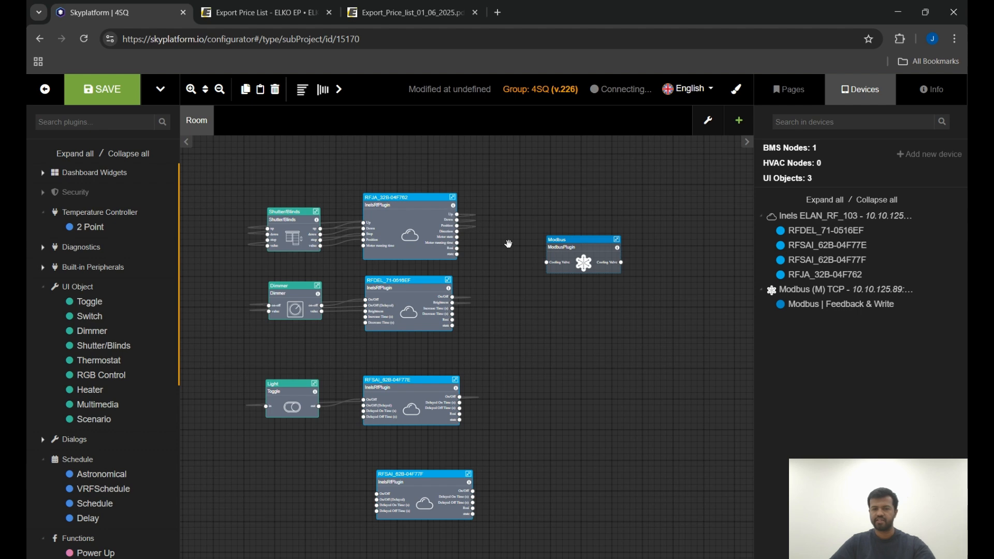
left_click_drag(585, 251, 579, 464)
scroll(507, 441, "up", 4)
scroll(488, 351, "down", 5)
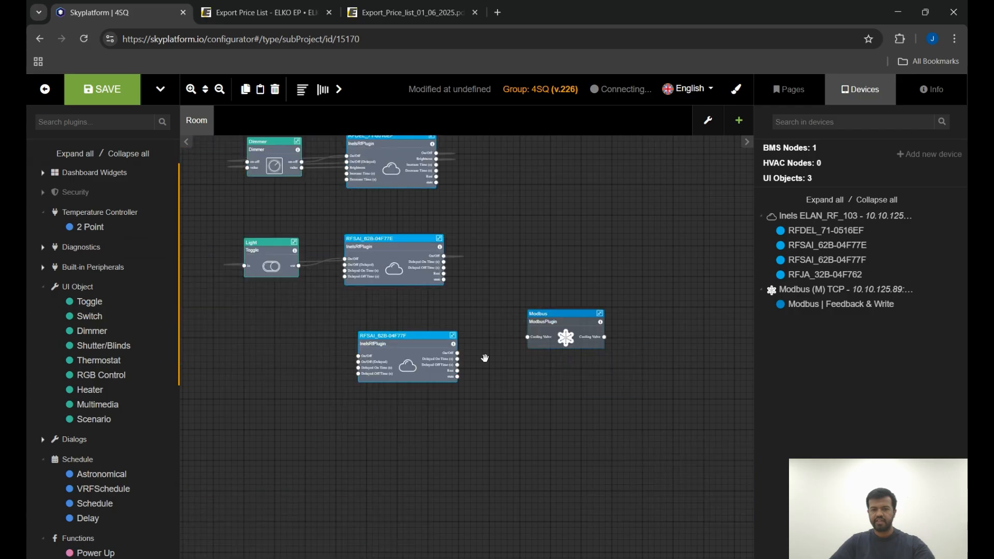
scroll(466, 348, "up", 4)
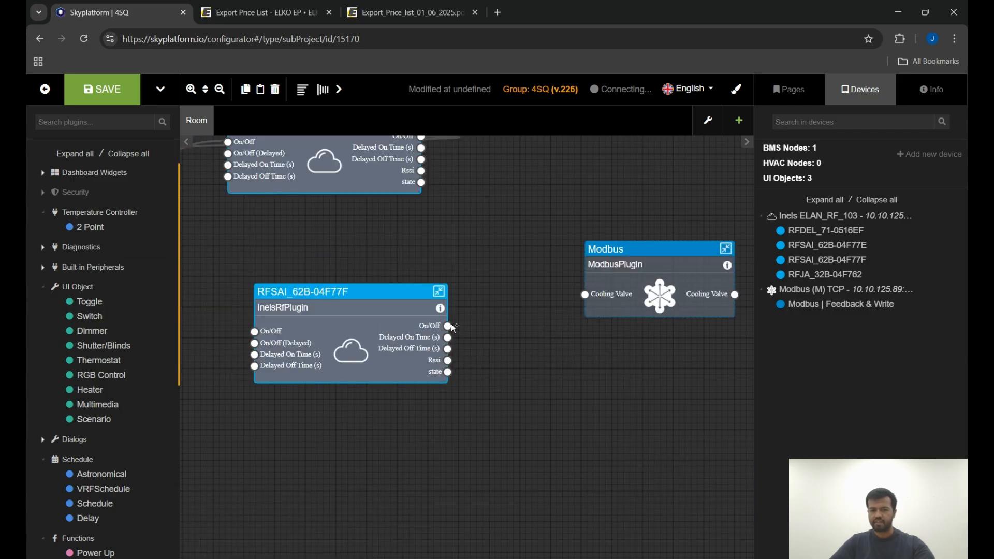
scroll(616, 280, "down", 3)
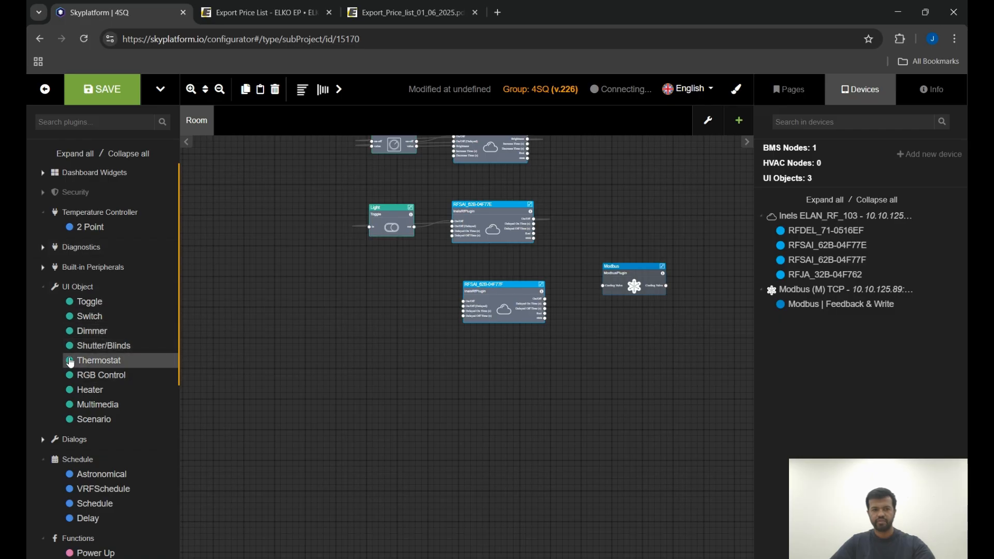
Add a 2 Point temperature controller node to the canvas and move the Modbus node next to it.
left_click_drag(86, 236, 321, 357)
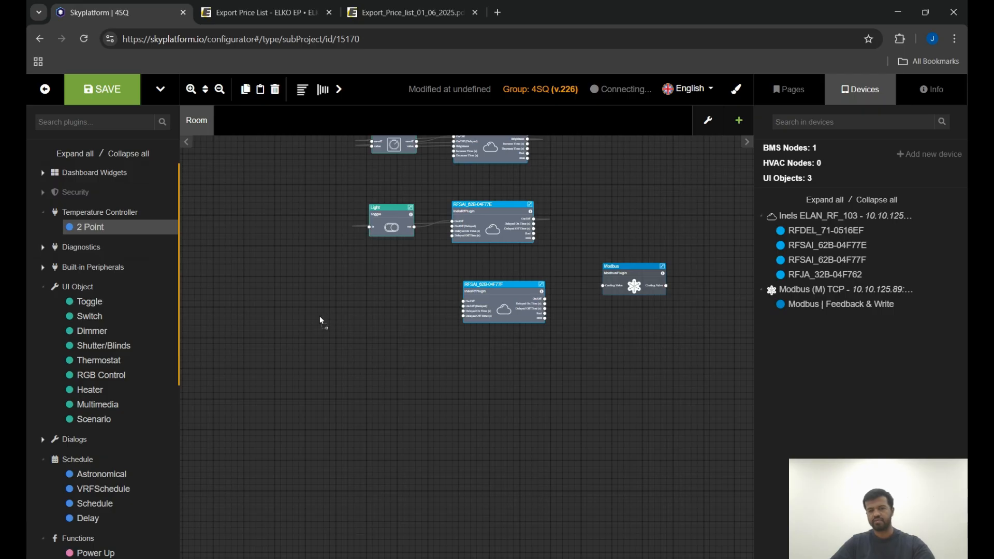
left_click_drag(319, 316, 319, 316)
left_click_drag(632, 291, 445, 372)
scroll(420, 315, "up", 3)
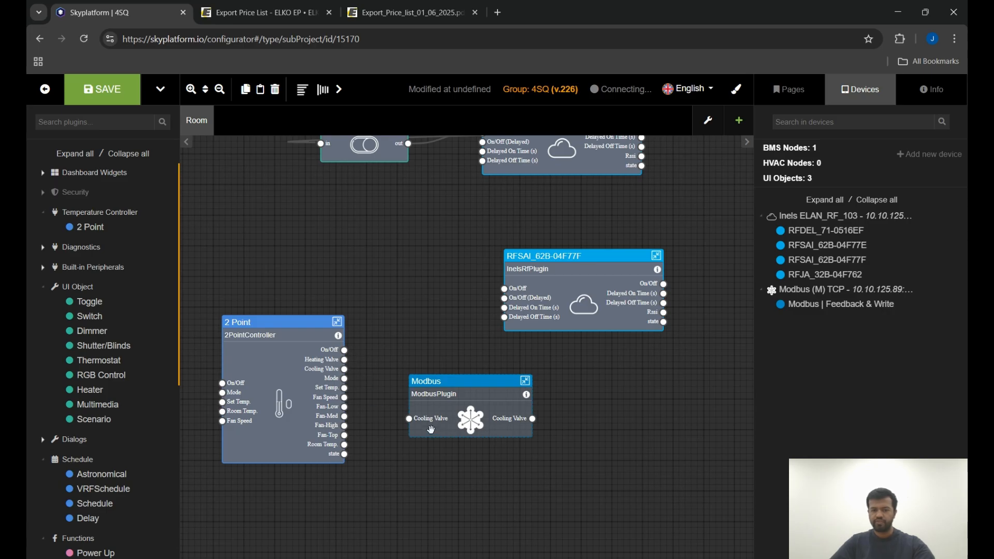
scroll(429, 432, "down", 2)
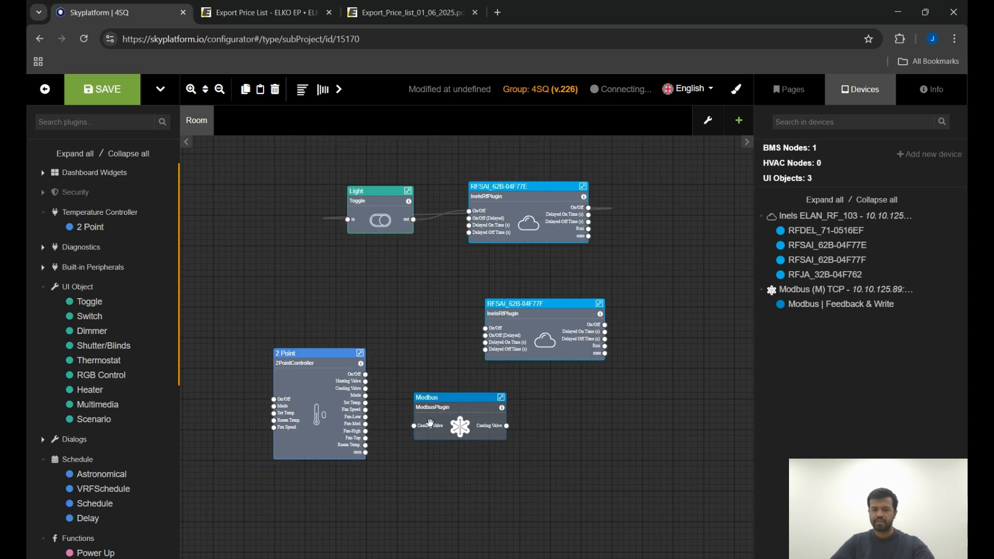
scroll(433, 398, "up", 2)
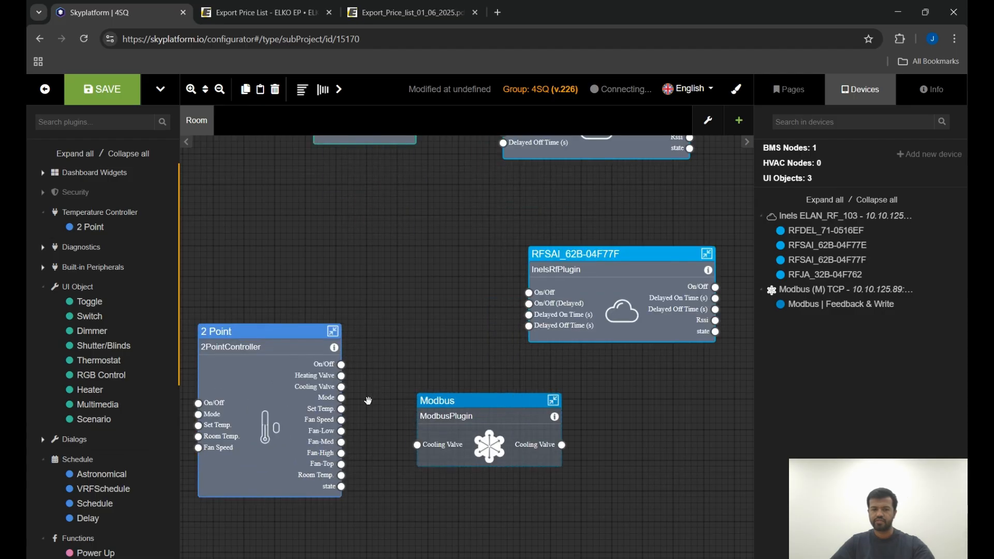
Connect the 2 Point's Cooling Valve output to RFSAI_62B-04F77F's On/Off (Delayed) input and to the Modbus Cooling Valve input.
left_click_drag(341, 386, 528, 306)
left_click_drag(595, 253, 484, 279)
scroll(335, 419, "up", 2)
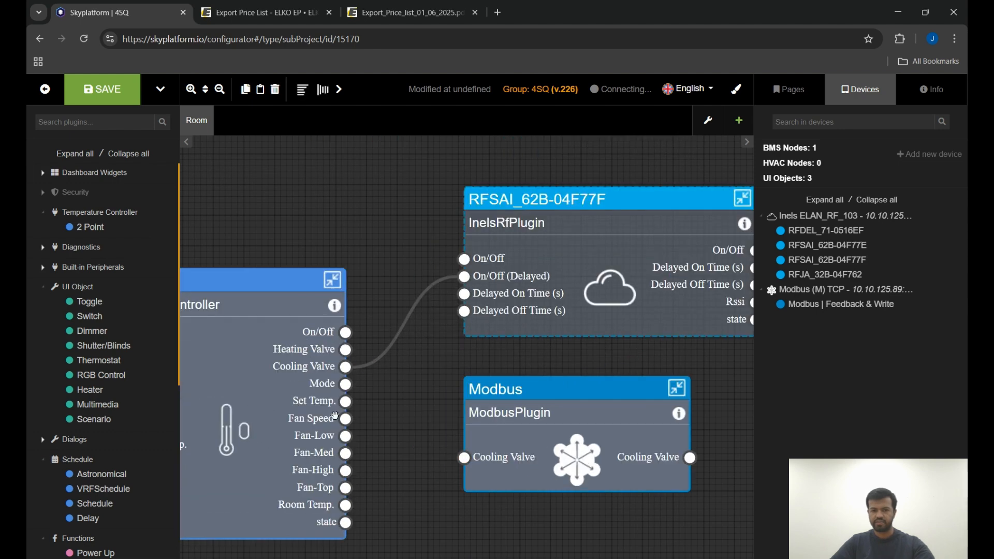
left_click_drag(346, 385, 464, 458)
scroll(484, 381, "down", 3)
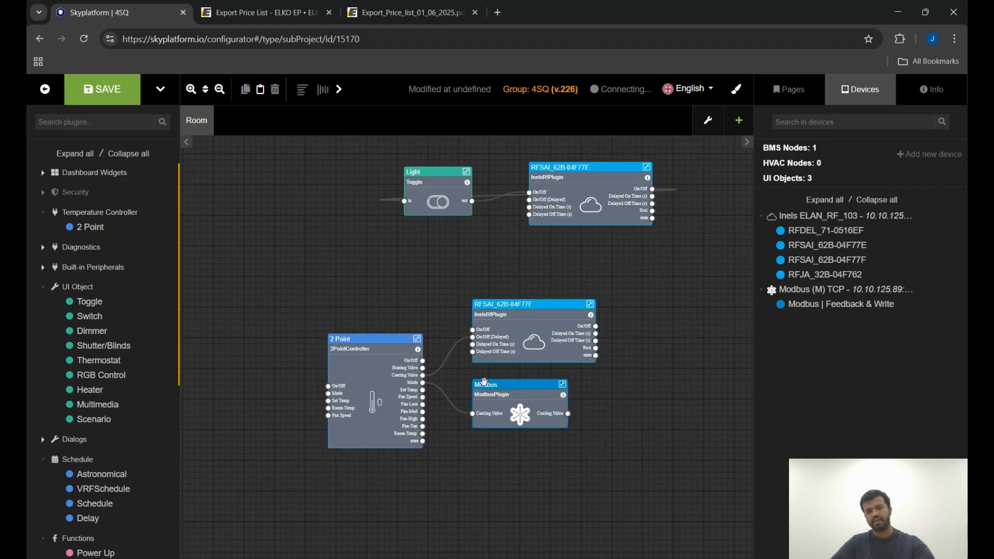